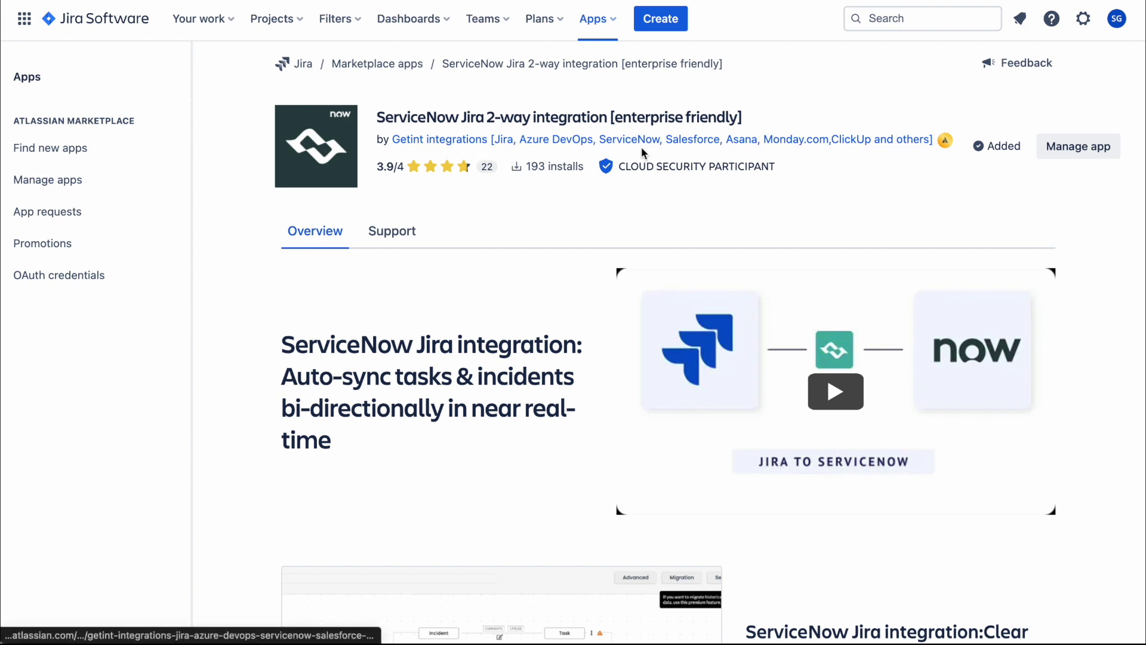
Step: Examine the overview of the ServiceNow Jira 2-way integration listing, including its feature list under More details
{"action": "scroll", "coordinate": [548, 322], "scroll_direction": "down", "scroll_amount": 1}
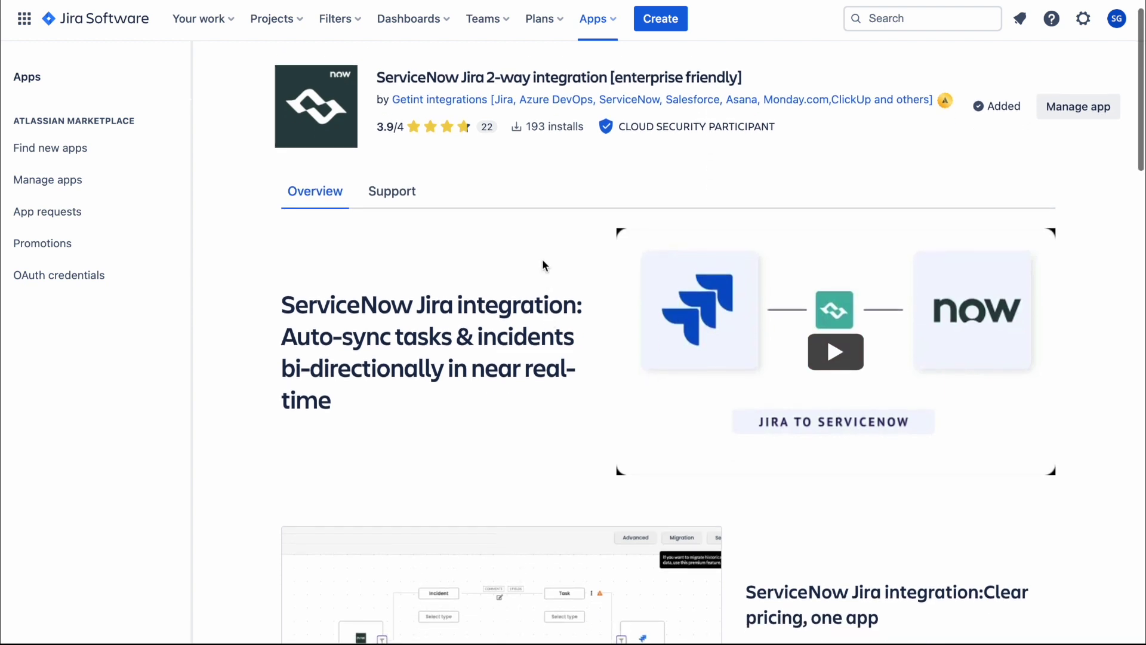
{"action": "scroll", "coordinate": [543, 260], "scroll_direction": "up", "scroll_amount": 1}
{"action": "scroll", "coordinate": [542, 261], "scroll_direction": "down", "scroll_amount": 1}
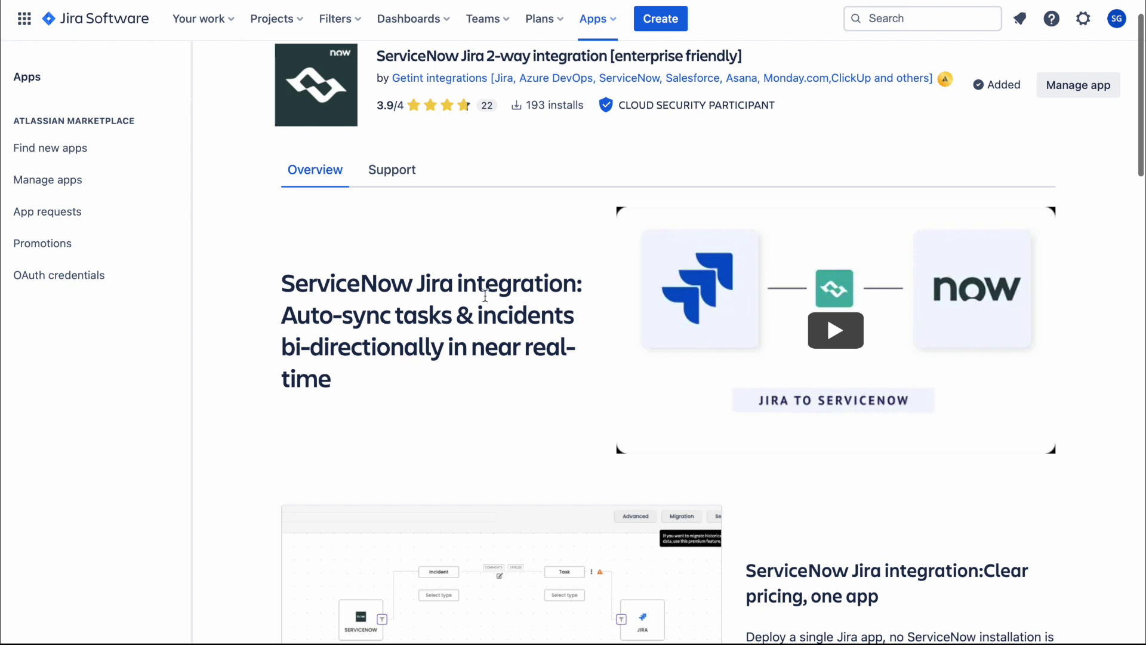
{"action": "scroll", "coordinate": [467, 312], "scroll_direction": "down", "scroll_amount": 1}
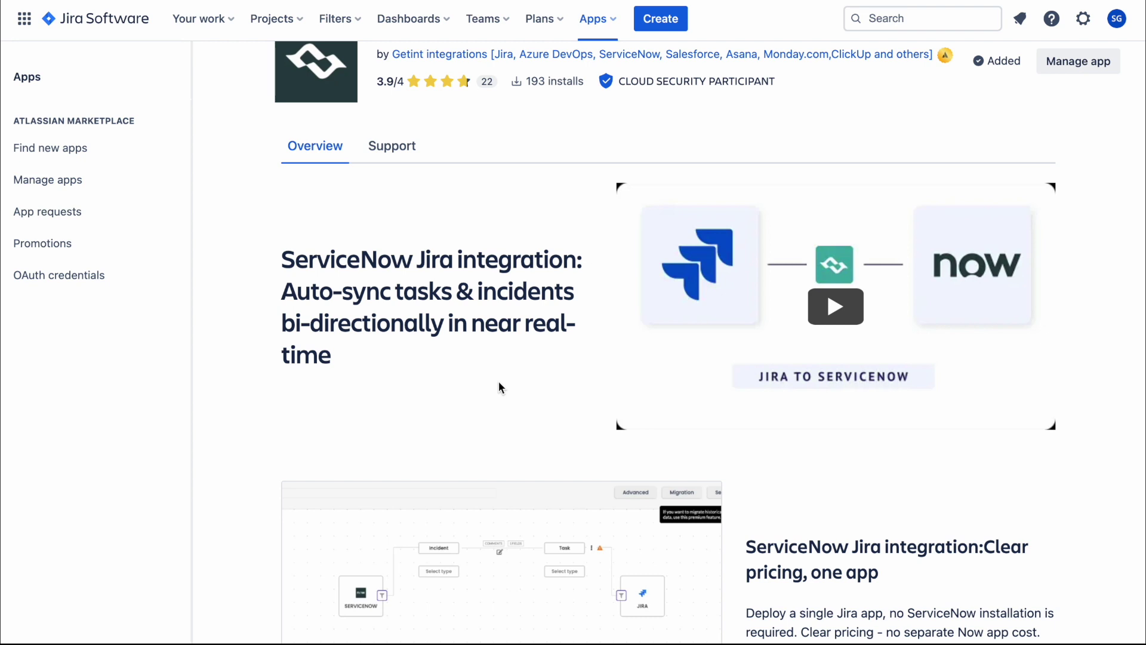
{"action": "scroll", "coordinate": [499, 383], "scroll_direction": "up", "scroll_amount": 2}
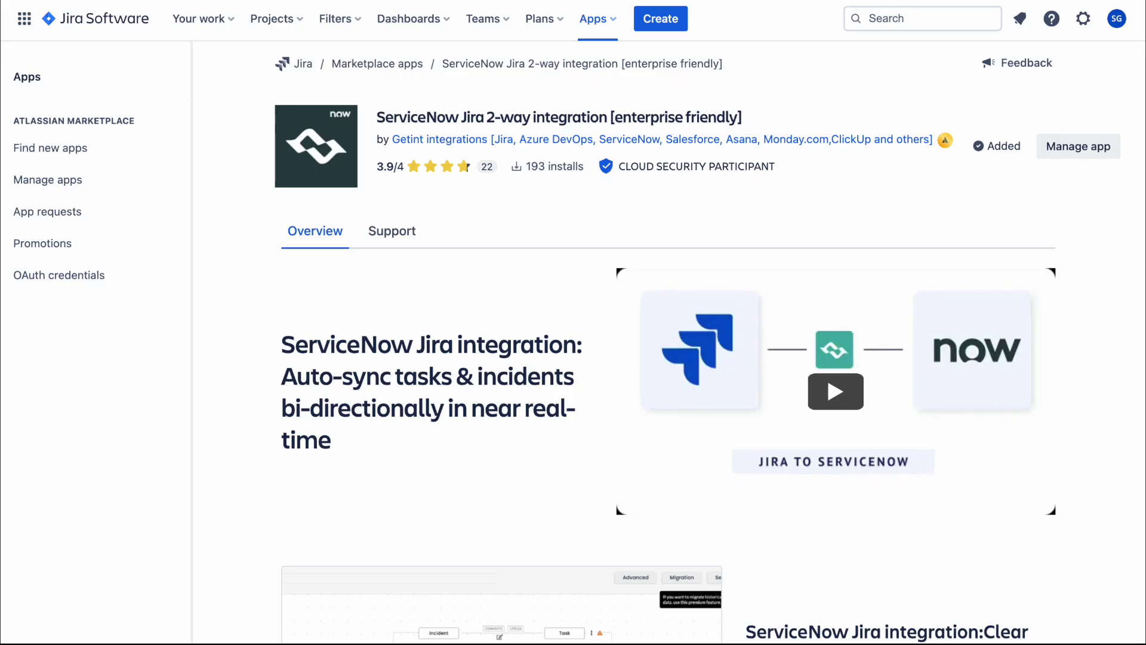
{"action": "scroll", "coordinate": [393, 335], "scroll_direction": "down", "scroll_amount": 3}
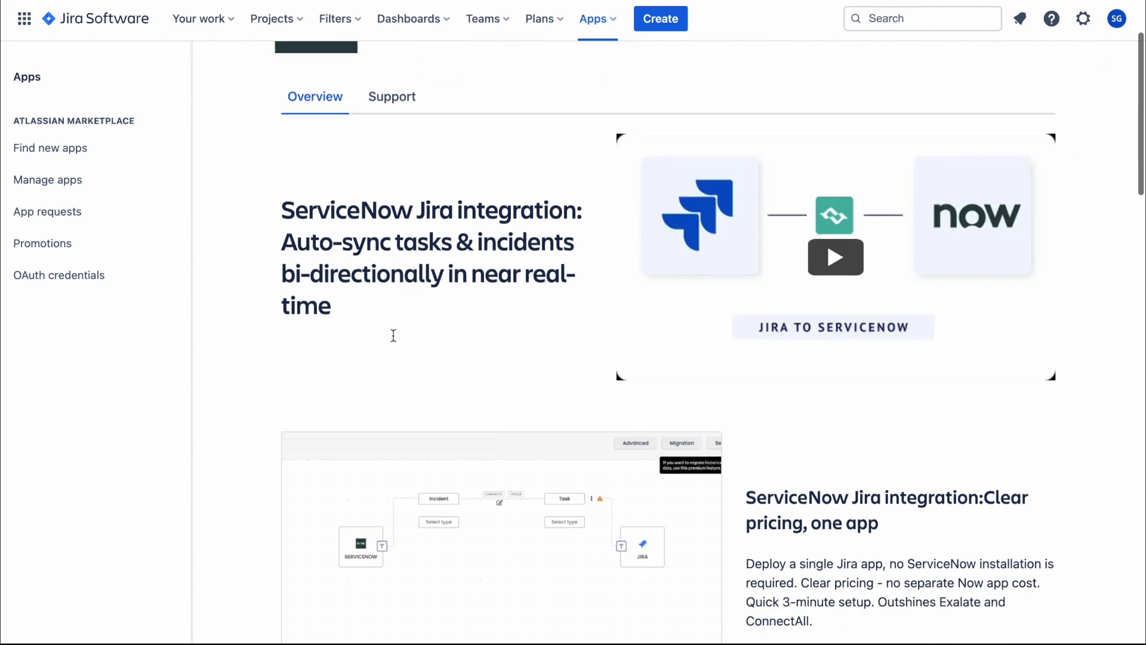
{"action": "scroll", "coordinate": [392, 339], "scroll_direction": "down", "scroll_amount": 10}
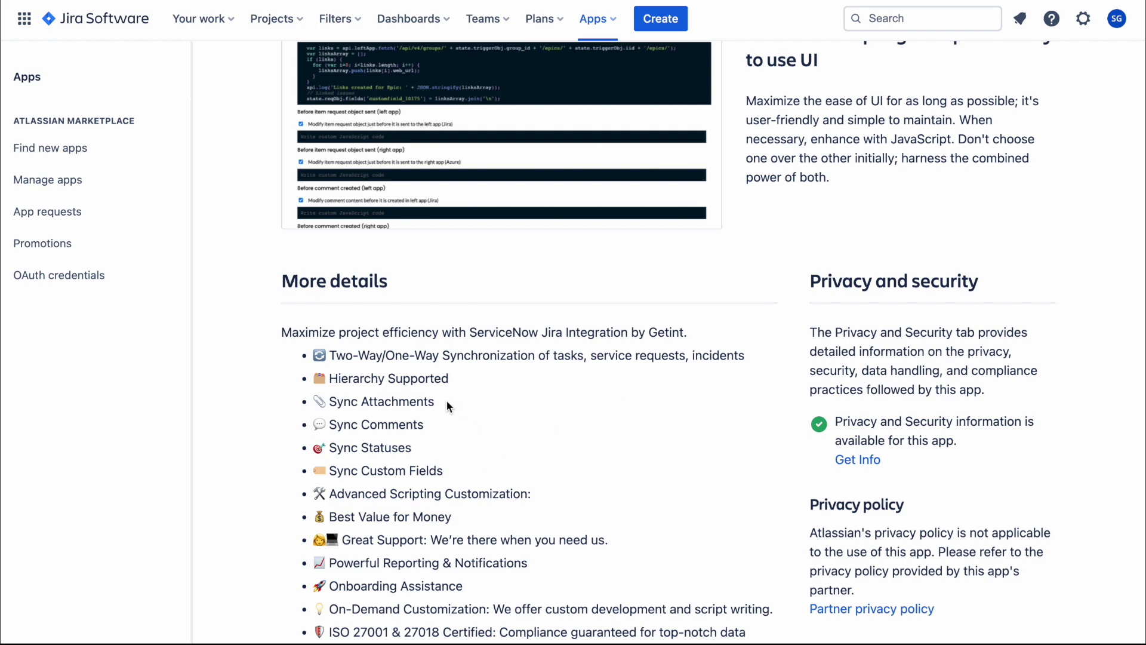
{"action": "scroll", "coordinate": [447, 402], "scroll_direction": "down", "scroll_amount": 1}
{"action": "scroll", "coordinate": [447, 402], "scroll_direction": "down", "scroll_amount": 2}
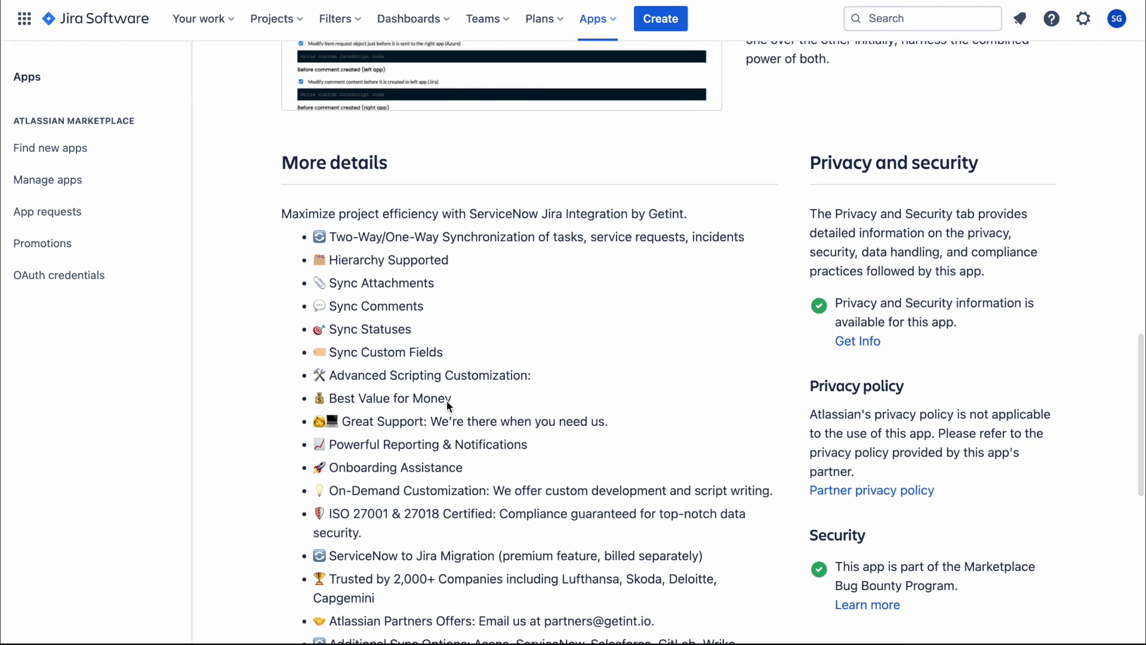
{"action": "scroll", "coordinate": [447, 404], "scroll_direction": "down", "scroll_amount": 3}
{"action": "scroll", "coordinate": [447, 403], "scroll_direction": "up", "scroll_amount": 15}
Step: Open the listing's support resources and read the step by step guide in Getint's Jira ServiceNow integration documentation
{"action": "left_click", "coordinate": [389, 236]}
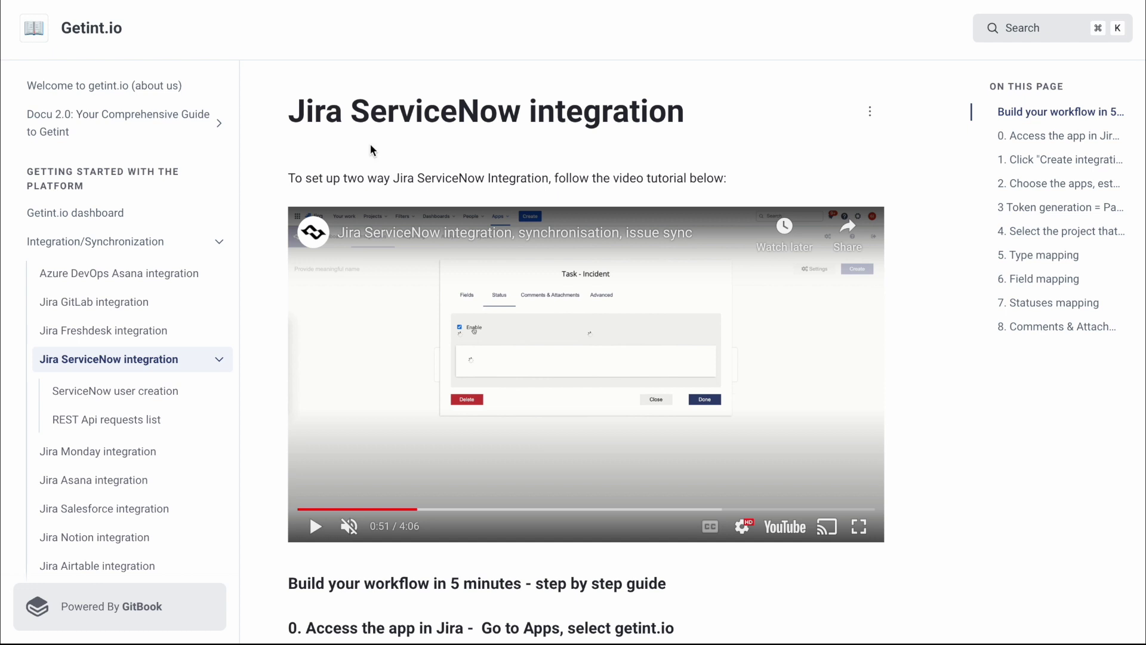
{"action": "scroll", "coordinate": [370, 146], "scroll_direction": "down", "scroll_amount": 1}
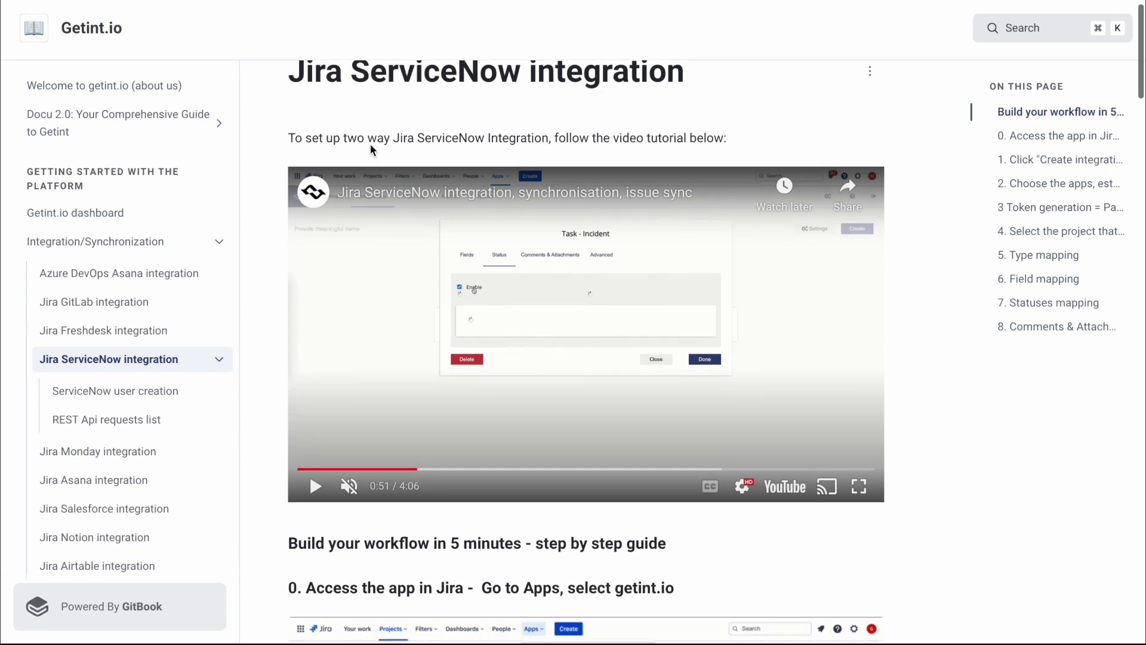
{"action": "scroll", "coordinate": [370, 145], "scroll_direction": "down", "scroll_amount": 2}
{"action": "scroll", "coordinate": [528, 355], "scroll_direction": "down", "scroll_amount": 3}
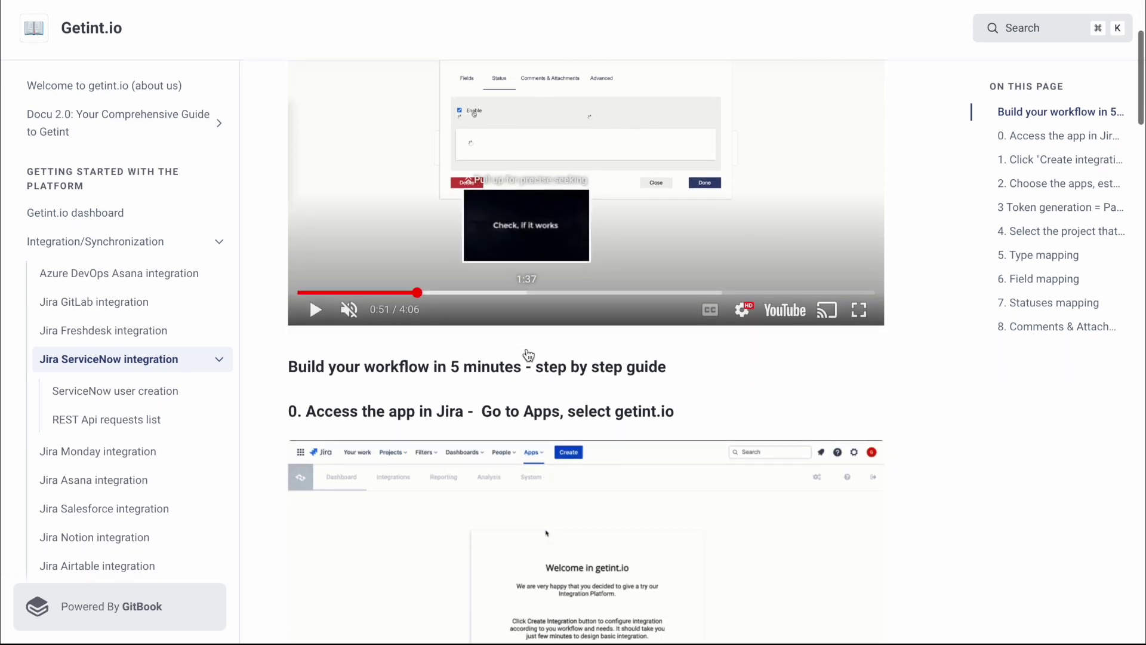
{"action": "scroll", "coordinate": [528, 356], "scroll_direction": "down", "scroll_amount": 2}
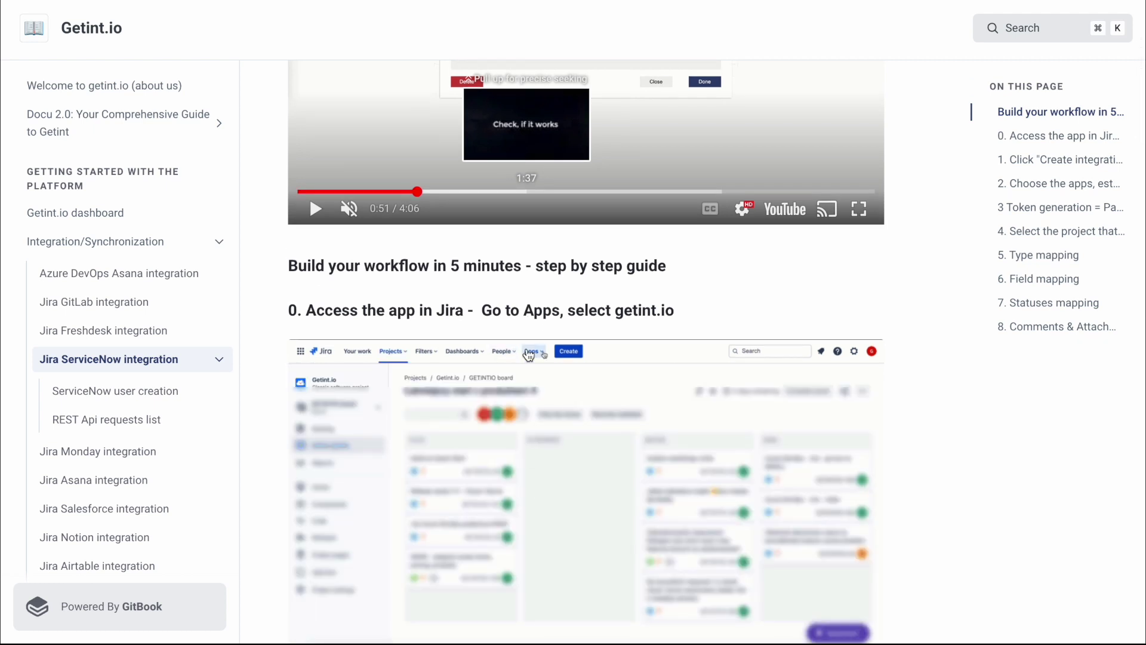
{"action": "scroll", "coordinate": [529, 355], "scroll_direction": "down", "scroll_amount": 3}
{"action": "scroll", "coordinate": [529, 355], "scroll_direction": "down", "scroll_amount": 6}
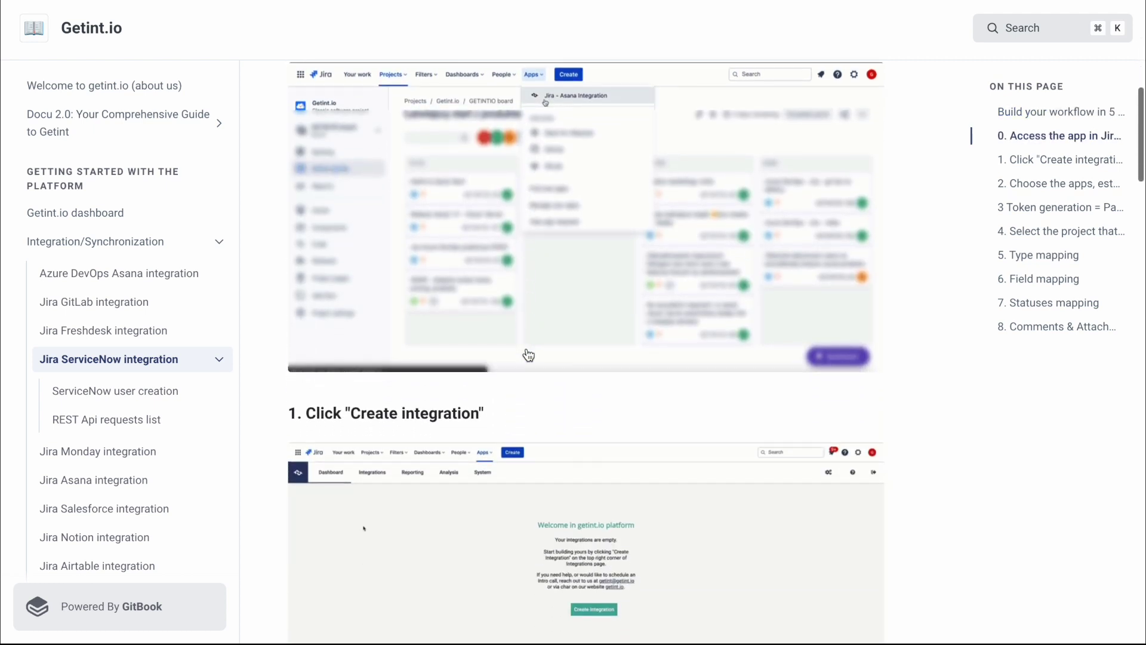
{"action": "scroll", "coordinate": [521, 291], "scroll_direction": "up", "scroll_amount": 15}
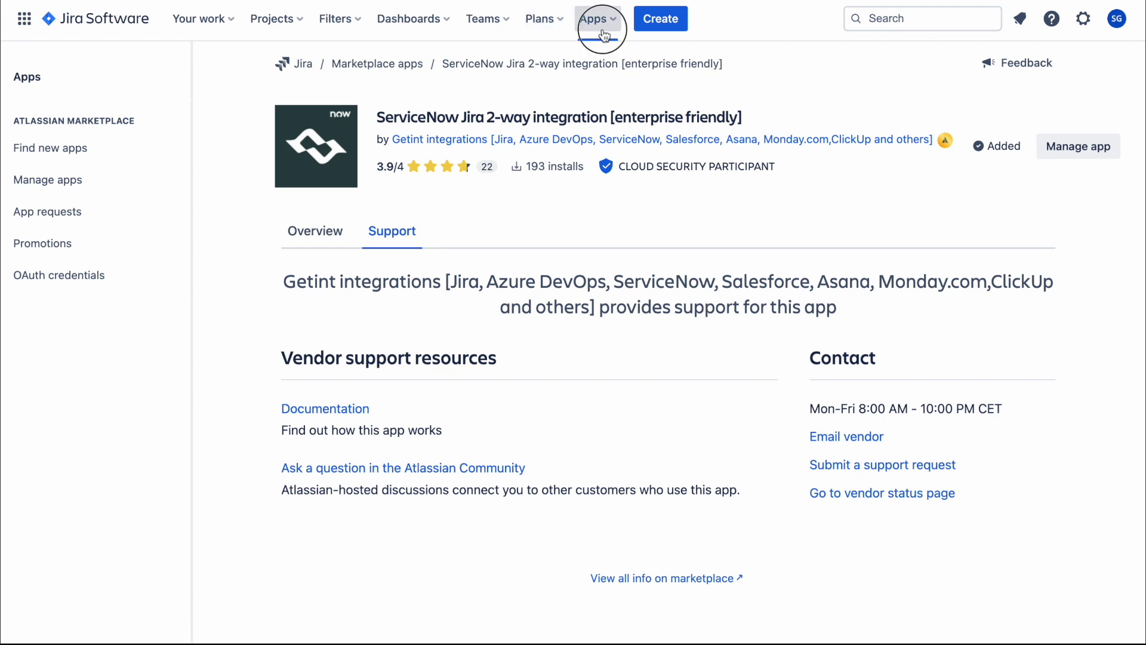
Step: Open the Jira - ServiceNow Integration app and start a new blank integration, dismissing the build-type choice and the chat prompt
{"action": "left_click", "coordinate": [605, 35]}
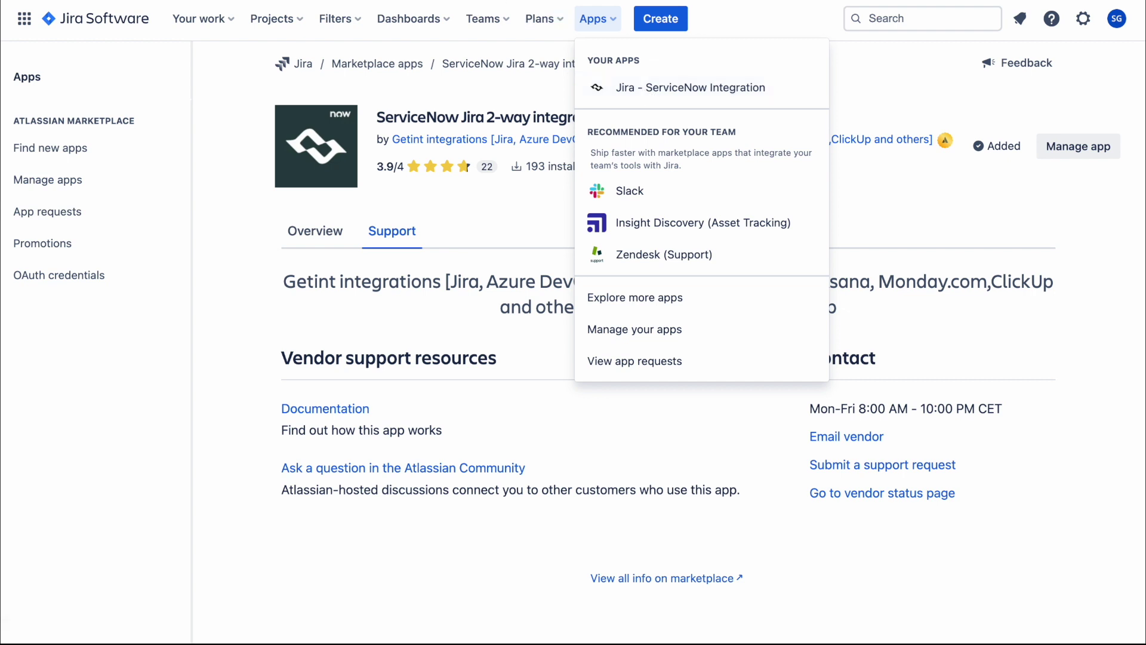
{"action": "left_click", "coordinate": [729, 100]}
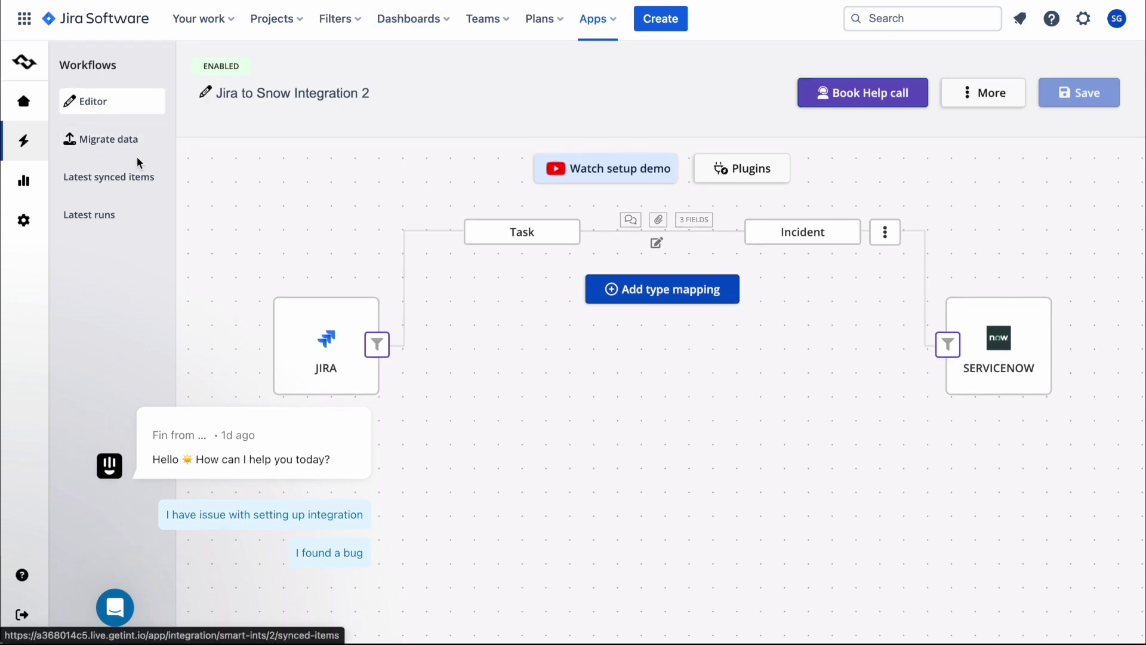
{"action": "left_click", "coordinate": [33, 117]}
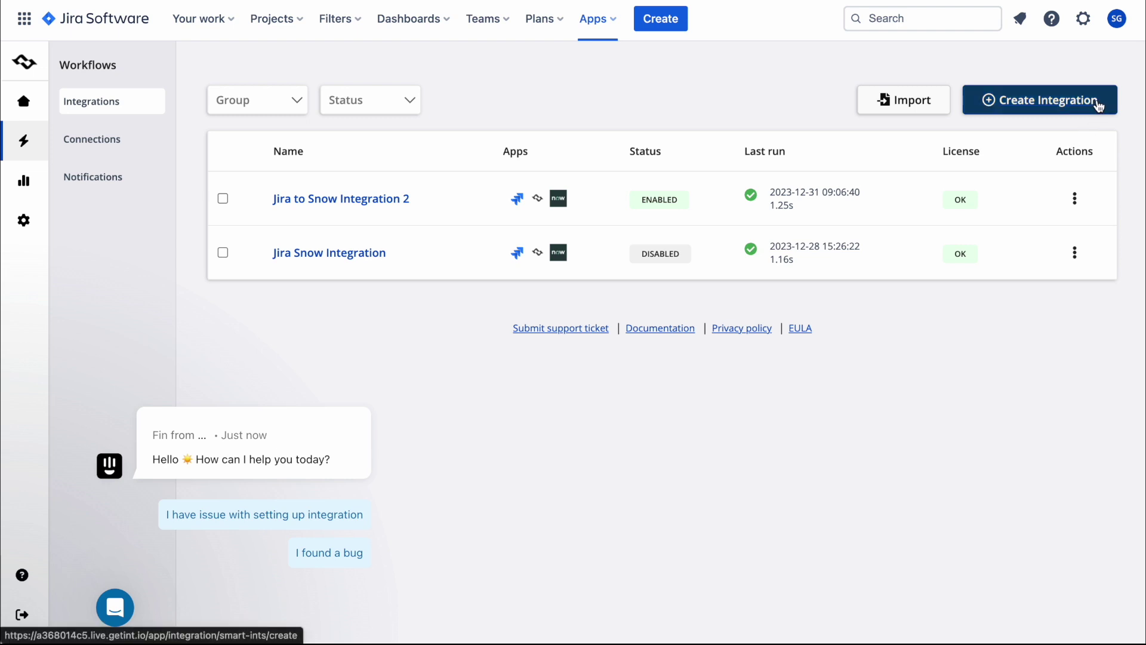
{"action": "left_click", "coordinate": [1098, 106]}
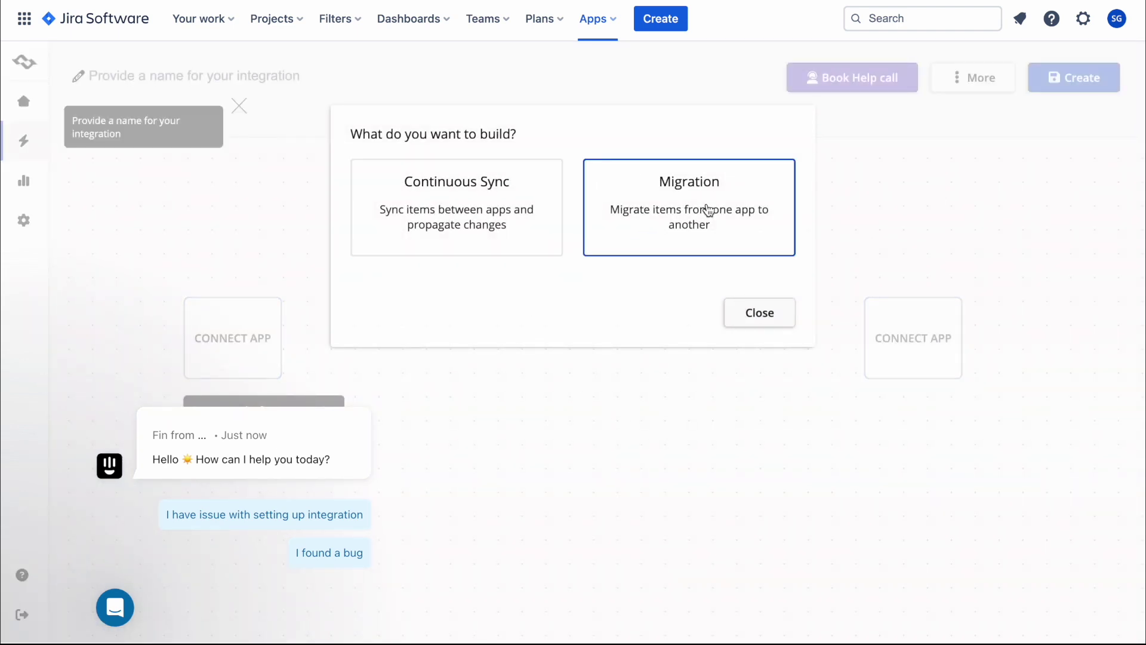
{"action": "left_click", "coordinate": [759, 312]}
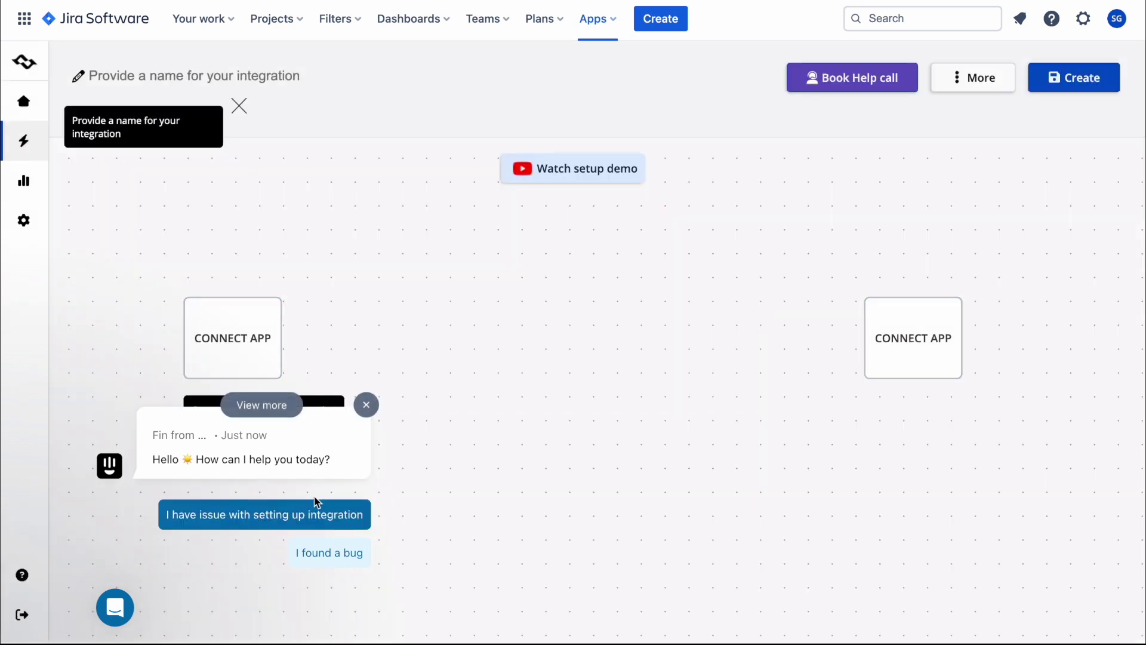
{"action": "left_click", "coordinate": [367, 405]}
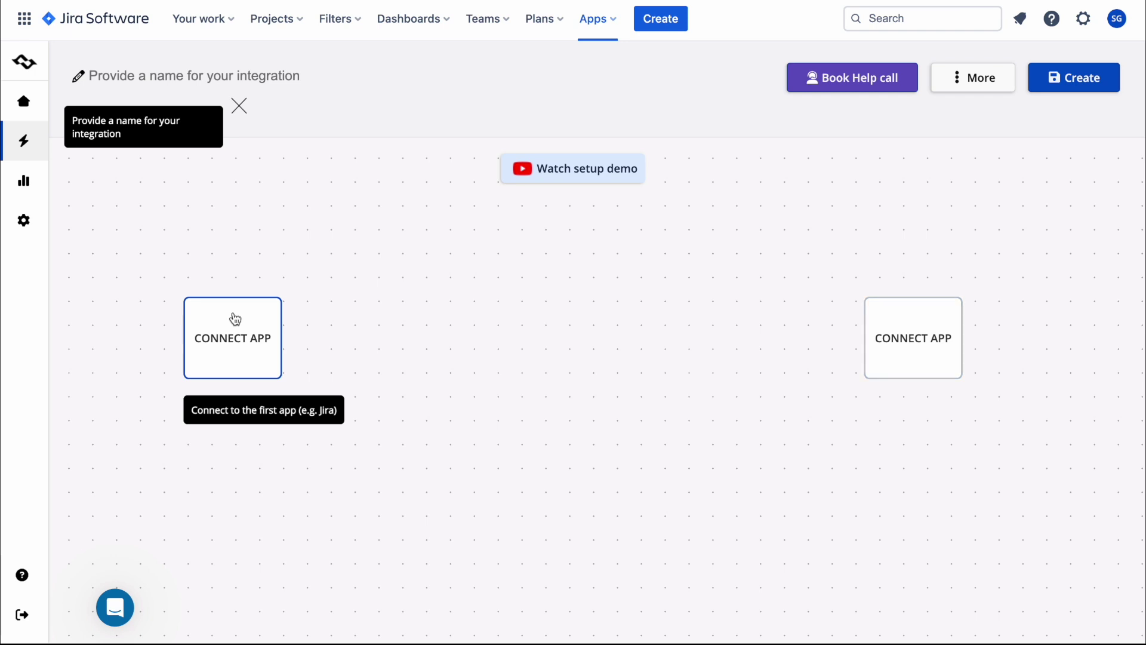
{"action": "left_click", "coordinate": [236, 321]}
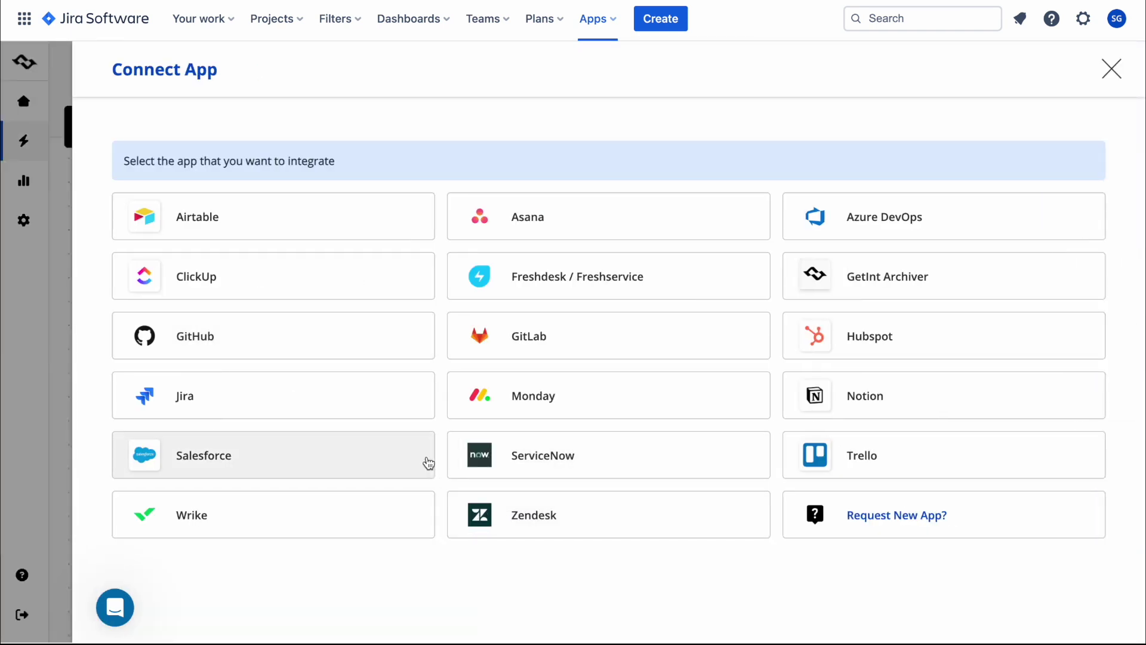
{"action": "left_click", "coordinate": [365, 396]}
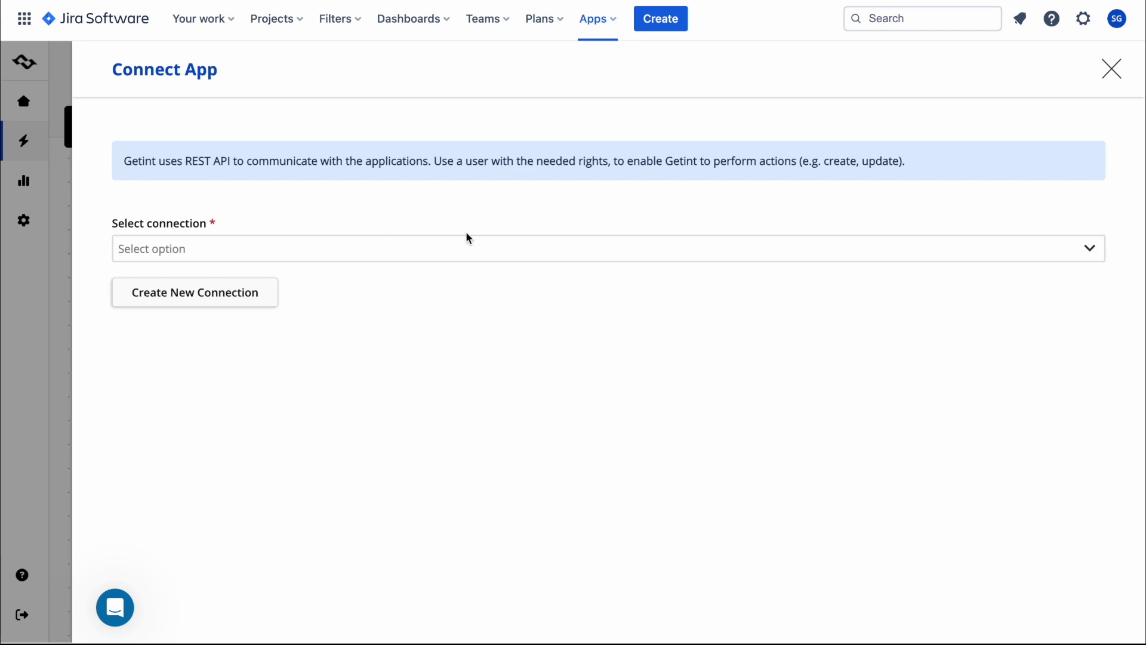
{"action": "left_click", "coordinate": [271, 302]}
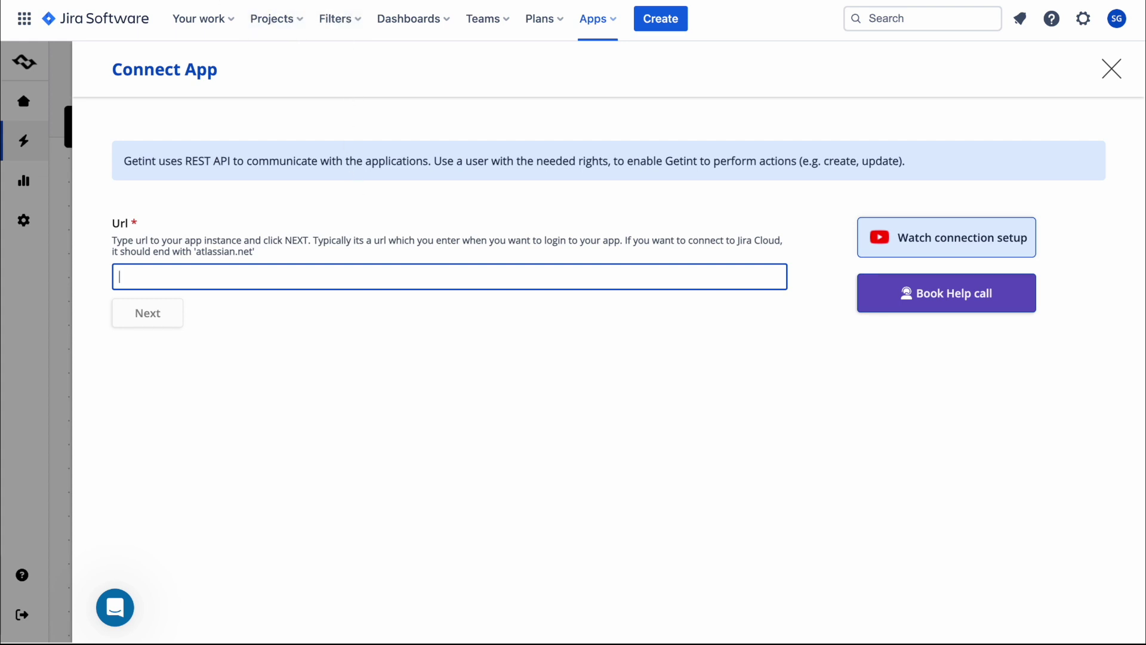
{"action": "key", "text": "ctrl+v"}
{"action": "left_click", "coordinate": [159, 311]}
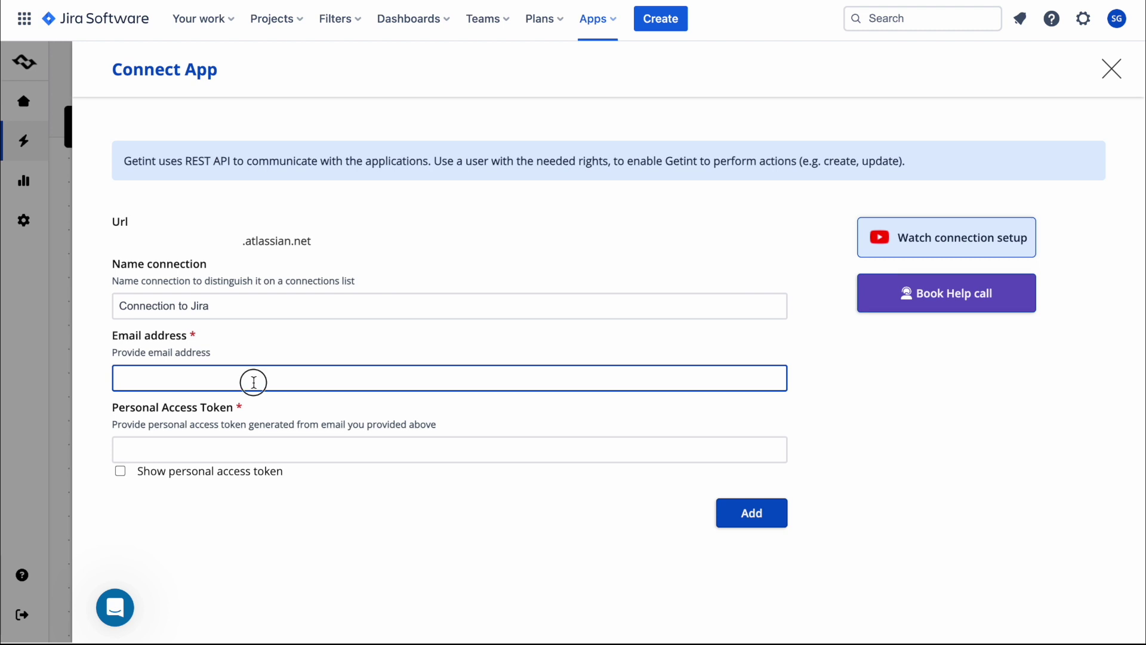
{"action": "left_click", "coordinate": [319, 451]}
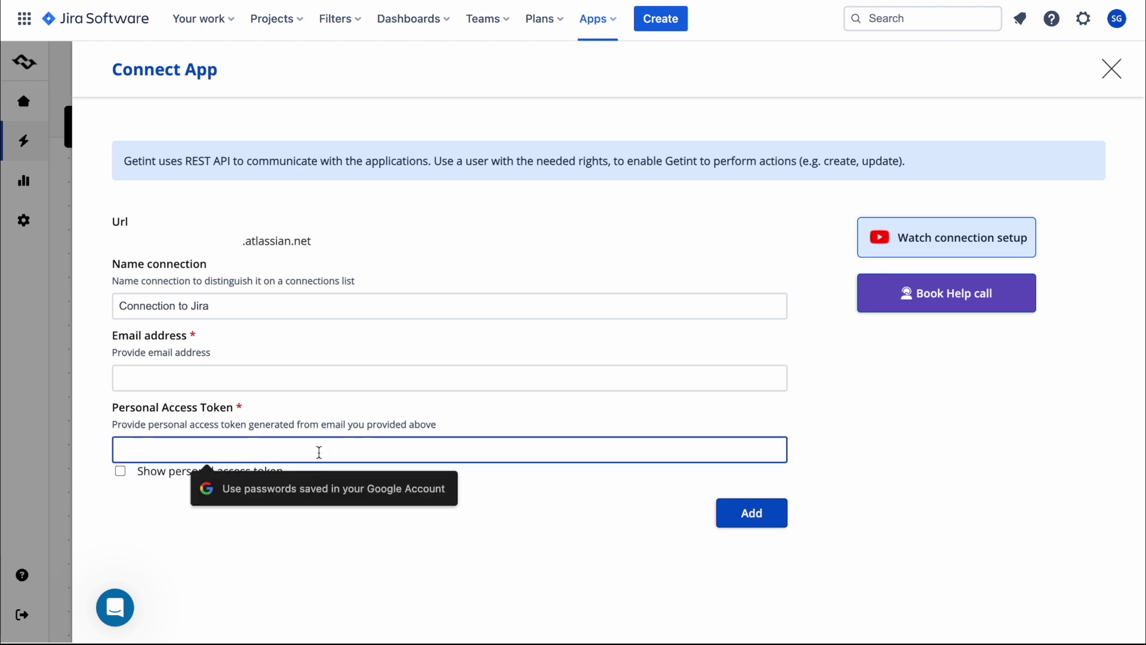
{"action": "left_click", "coordinate": [393, 572]}
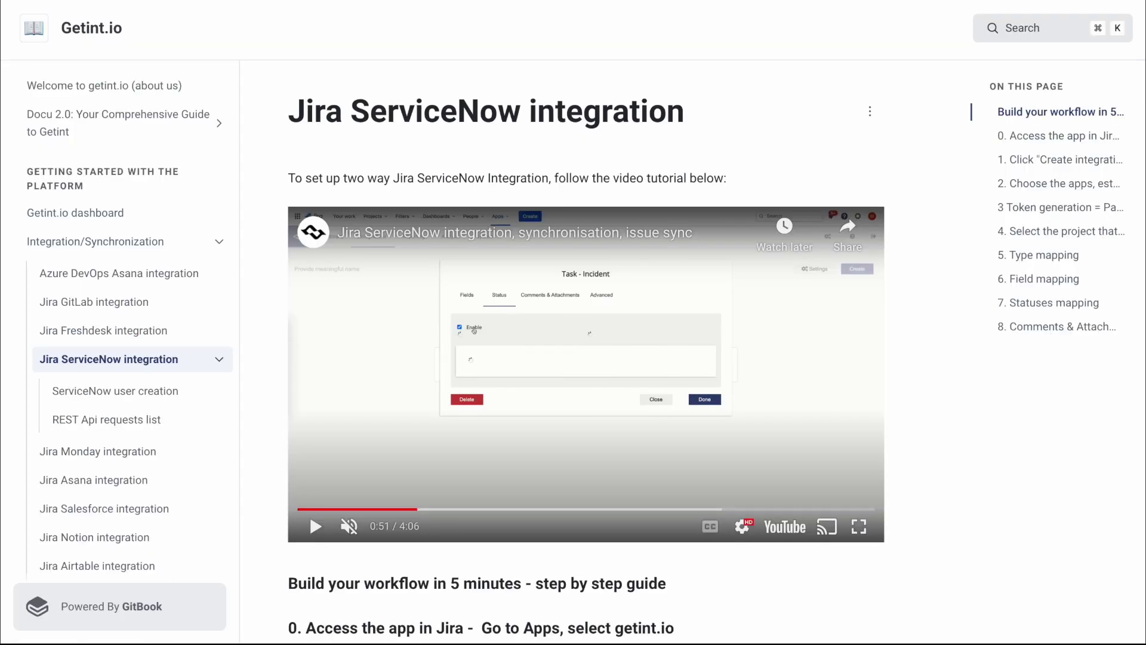
{"action": "left_click", "coordinate": [210, 3]}
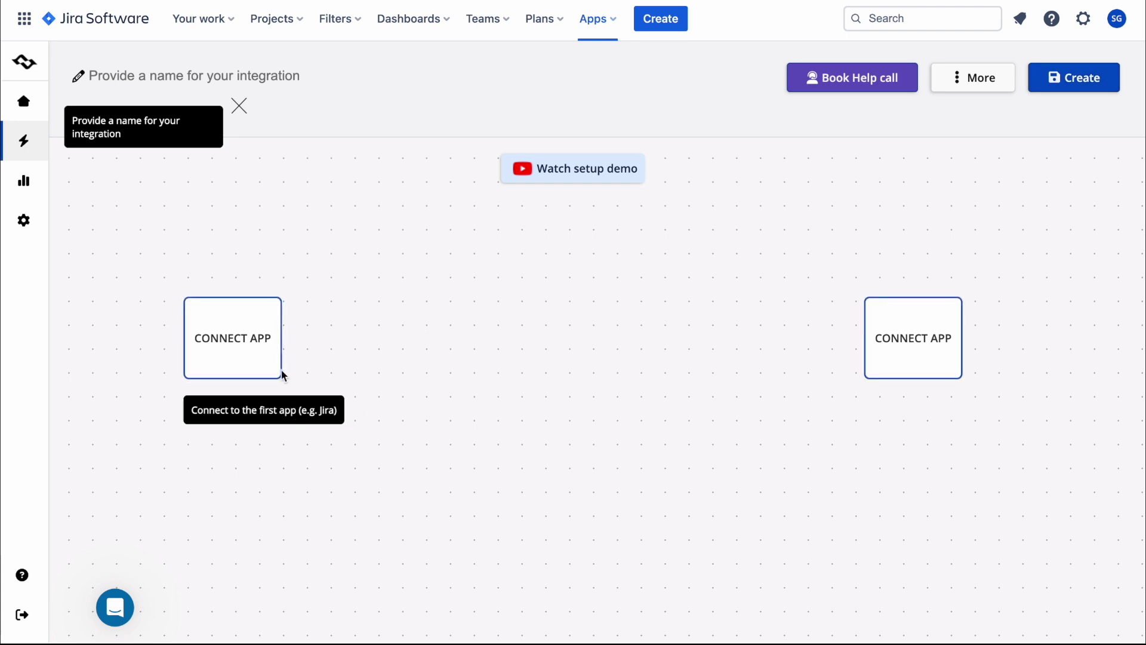
Step: Connect Jira as the integration's first app using the existing Connection to Jira (#10) and the project My Kanban Project
{"action": "left_click", "coordinate": [254, 329]}
{"action": "left_click", "coordinate": [414, 390]}
{"action": "left_click", "coordinate": [310, 256]}
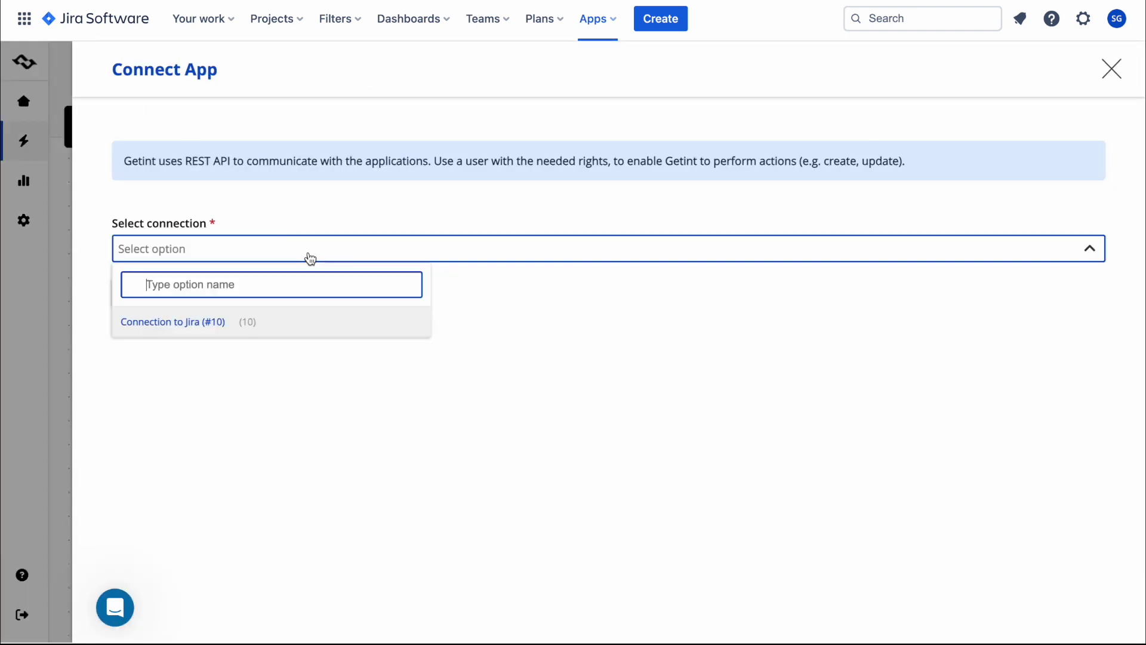
{"action": "left_click", "coordinate": [284, 330]}
{"action": "left_click", "coordinate": [340, 277]}
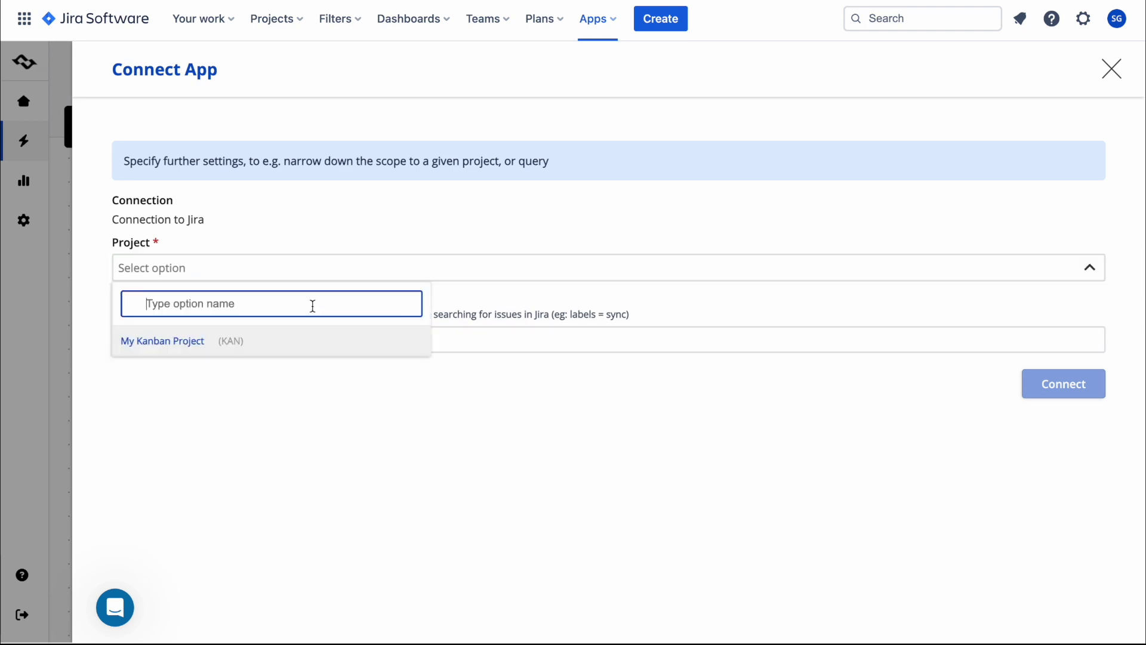
{"action": "left_click", "coordinate": [292, 340]}
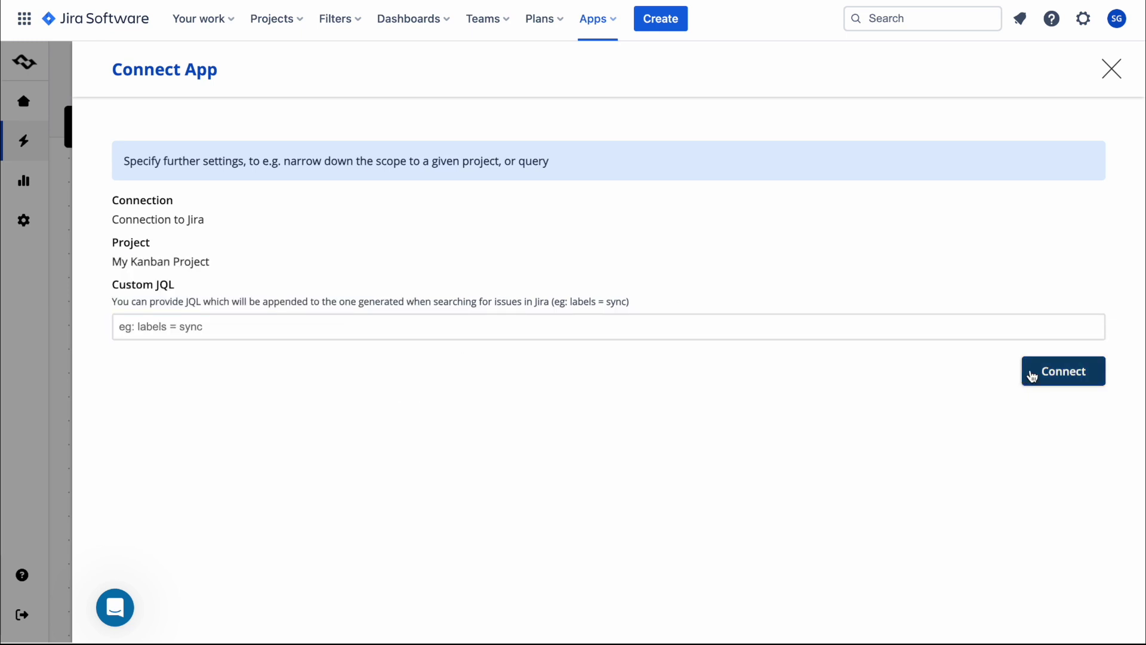
{"action": "left_click", "coordinate": [1042, 376]}
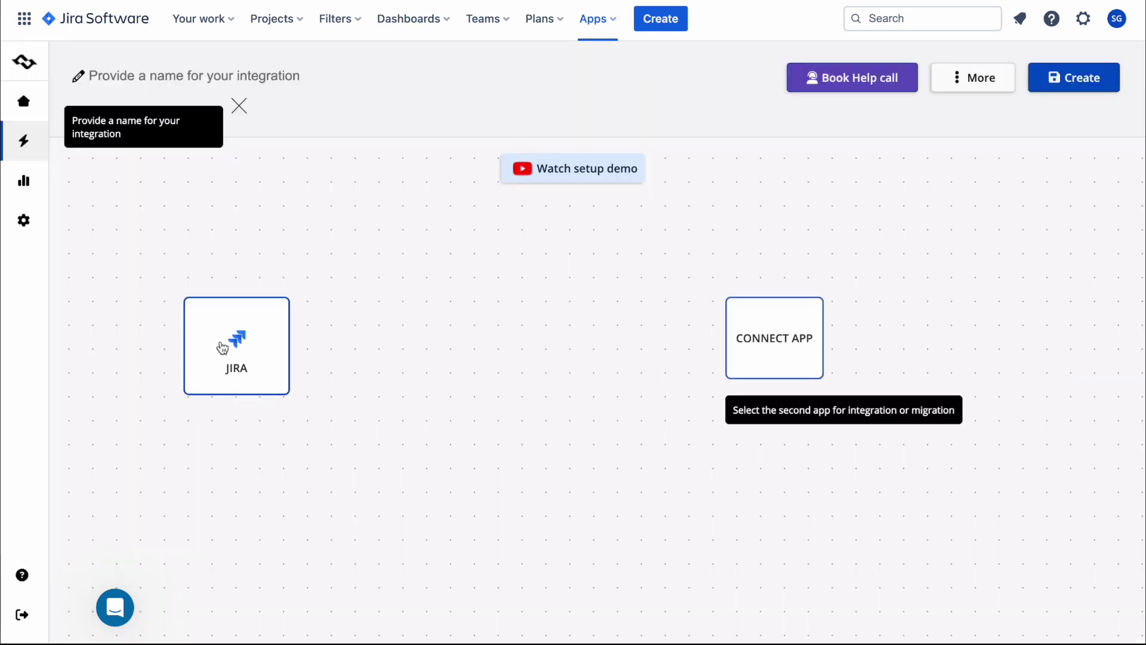
{"action": "left_click", "coordinate": [796, 332]}
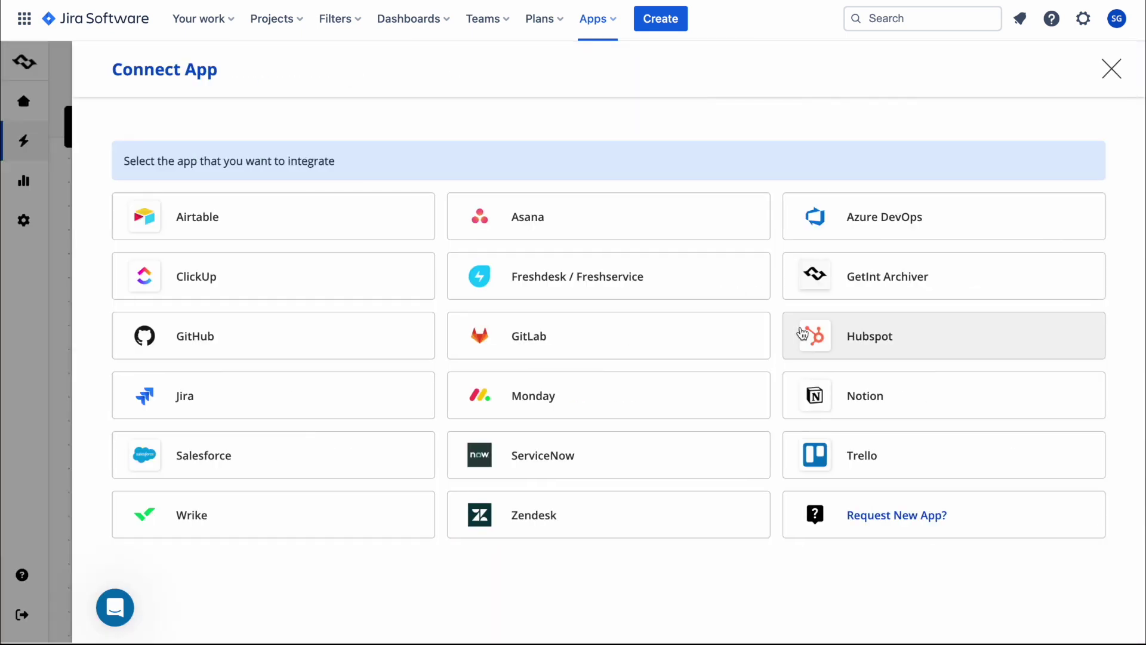
{"action": "left_click", "coordinate": [618, 457]}
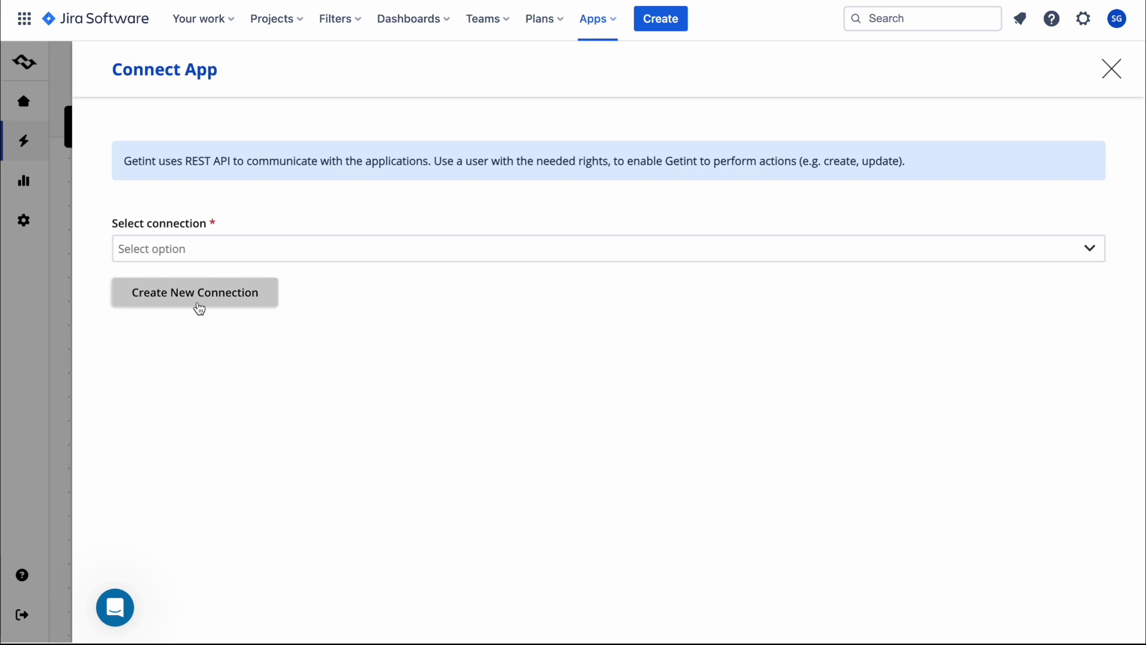
{"action": "left_click", "coordinate": [200, 307]}
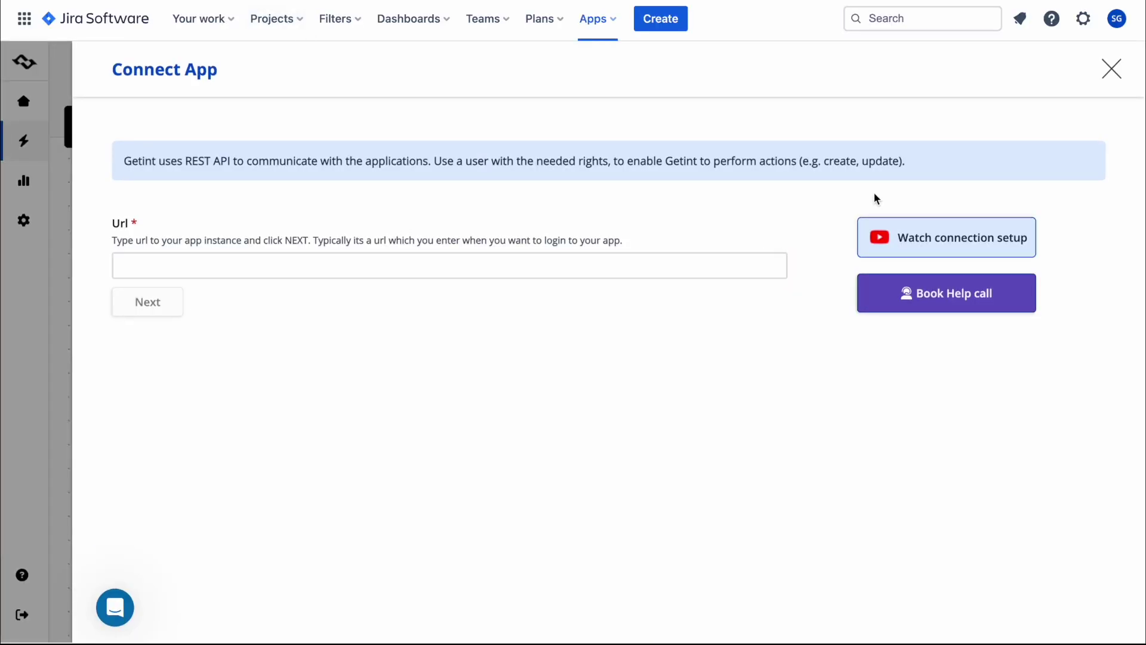
{"action": "left_click", "coordinate": [1111, 70]}
Step: Connect ServiceNow as the integration's second app using the existing Connection to ServiceNow (#12), without a custom query
{"action": "left_click", "coordinate": [757, 373]}
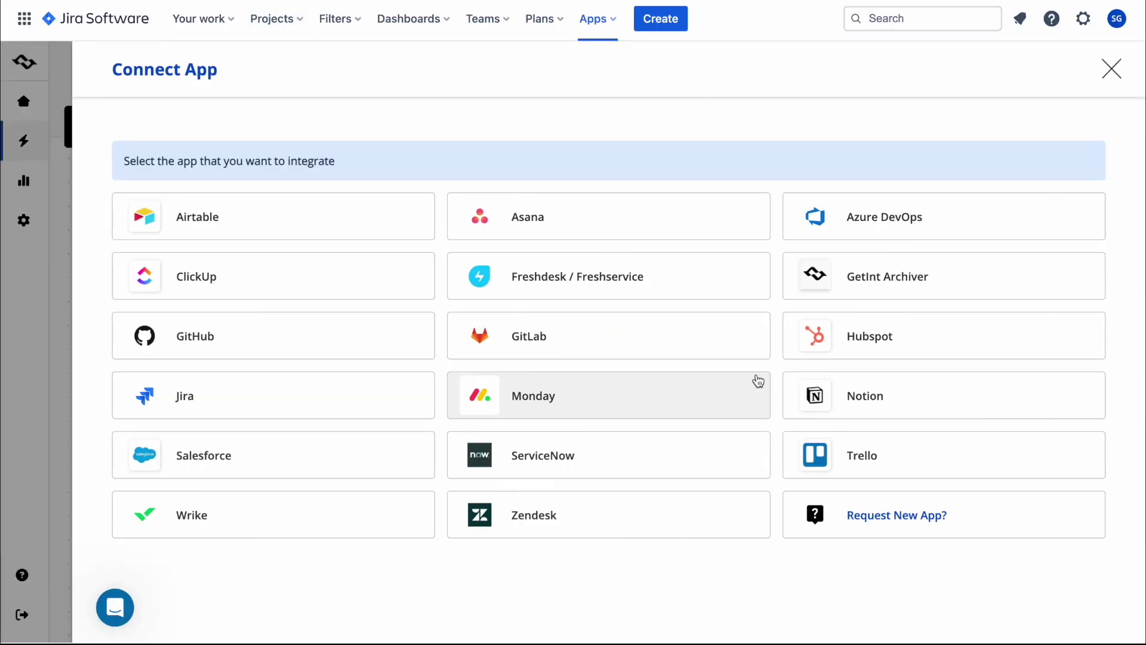
{"action": "left_click", "coordinate": [624, 457]}
{"action": "left_click", "coordinate": [603, 249]}
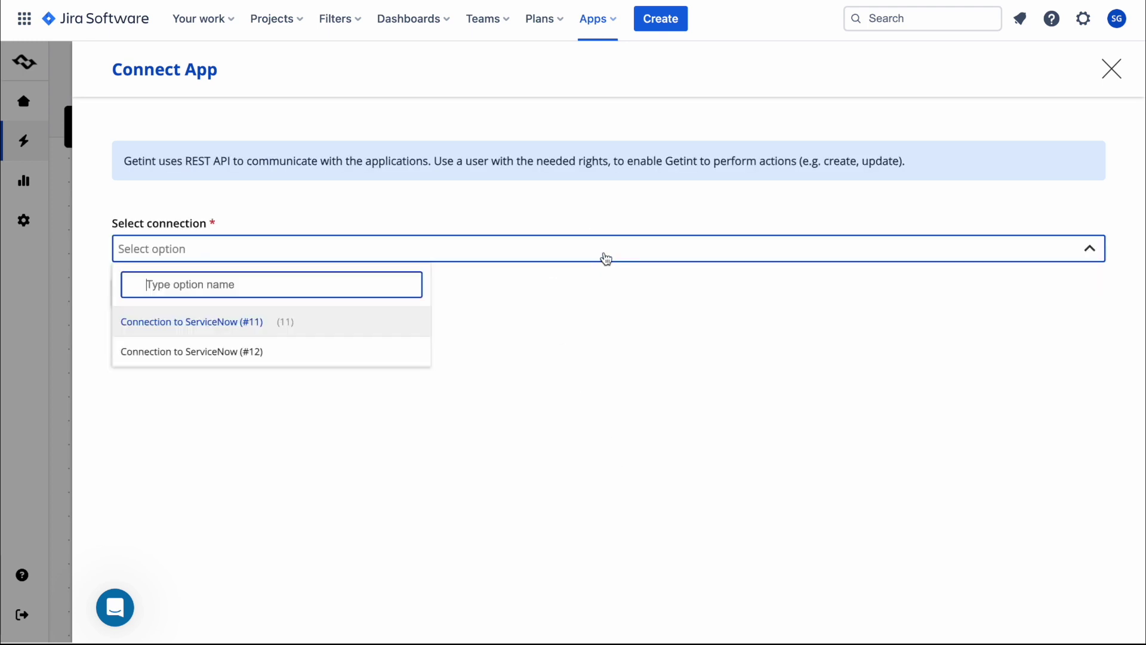
{"action": "left_click", "coordinate": [394, 362]}
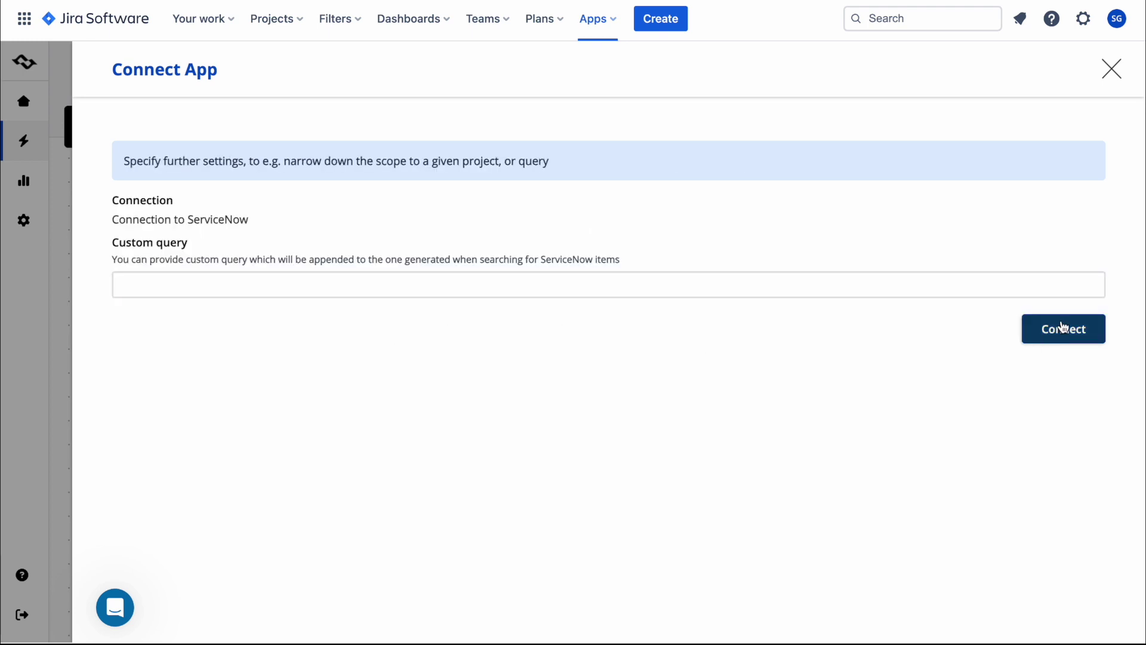
{"action": "left_click", "coordinate": [1062, 328]}
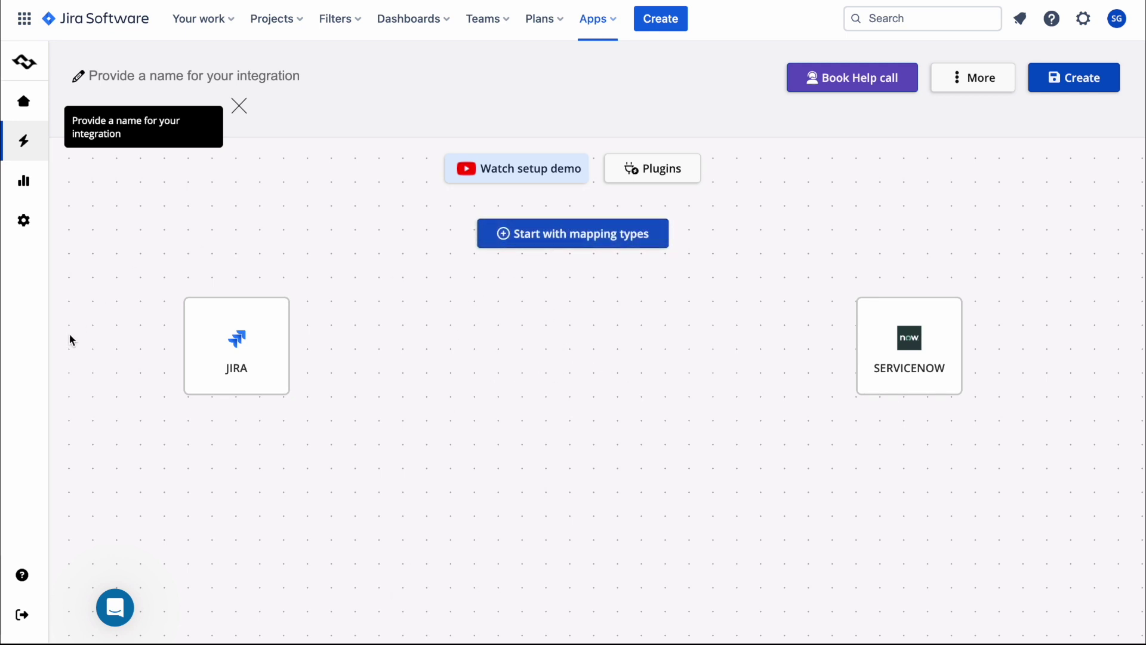
Step: Add a type mapping between the Jira type Task and the ServiceNow type Incident
{"action": "left_click", "coordinate": [644, 243]}
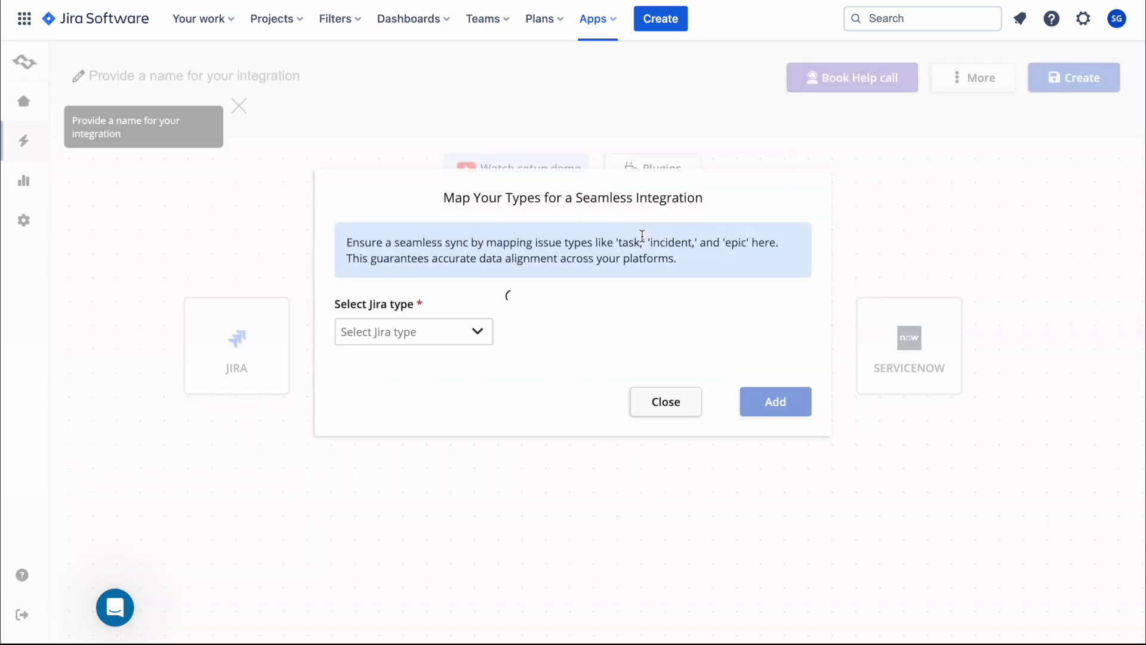
{"action": "left_click", "coordinate": [468, 332]}
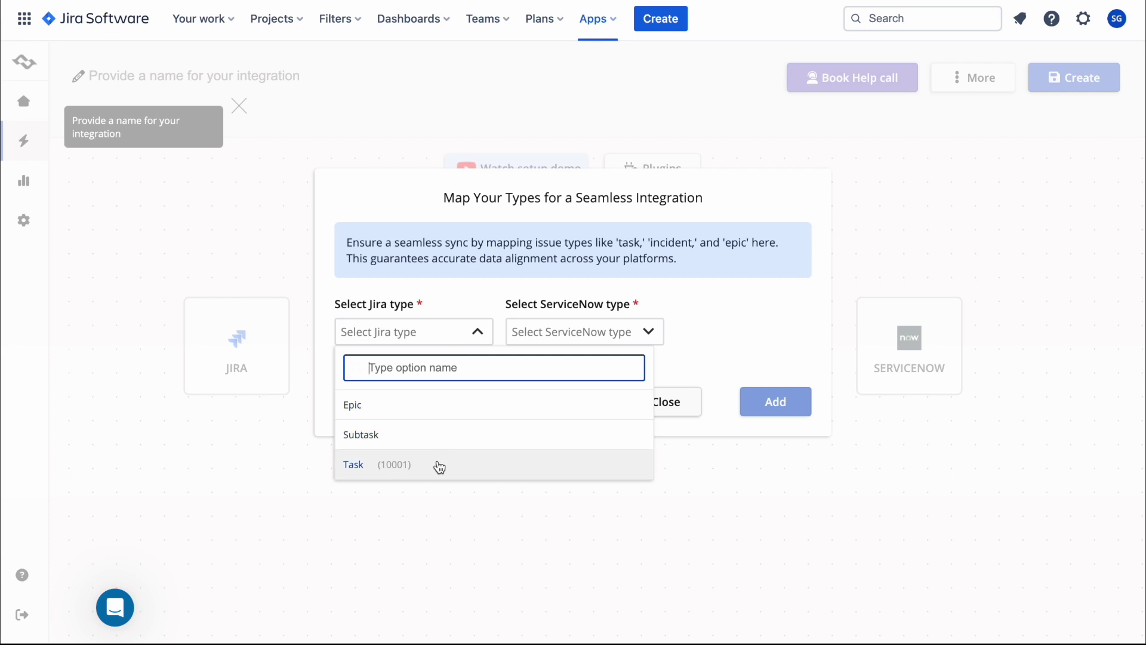
{"action": "left_click", "coordinate": [440, 466]}
{"action": "left_click", "coordinate": [615, 343]}
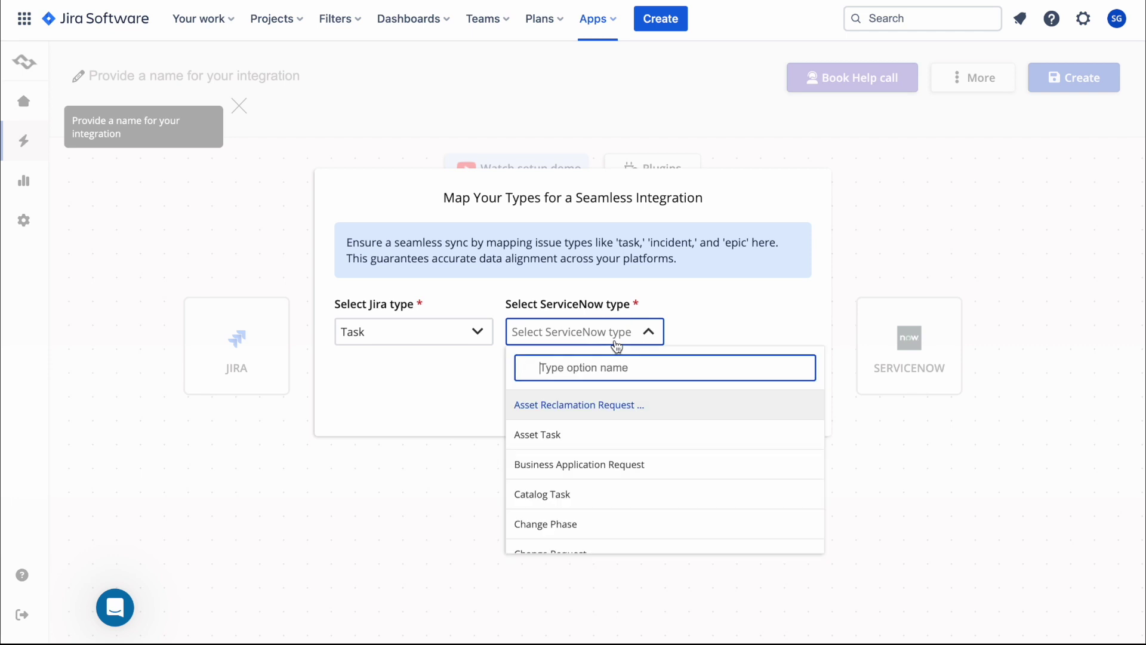
{"action": "scroll", "coordinate": [623, 451], "scroll_direction": "down", "scroll_amount": 6}
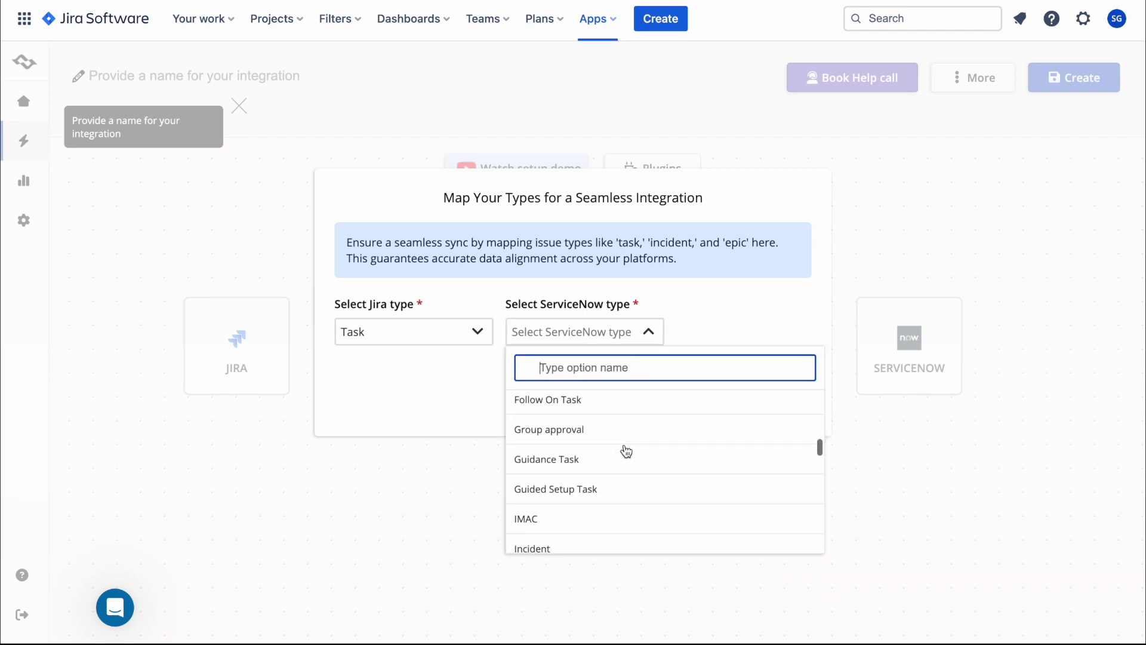
{"action": "scroll", "coordinate": [623, 450], "scroll_direction": "down", "scroll_amount": 2}
{"action": "left_click", "coordinate": [621, 481]}
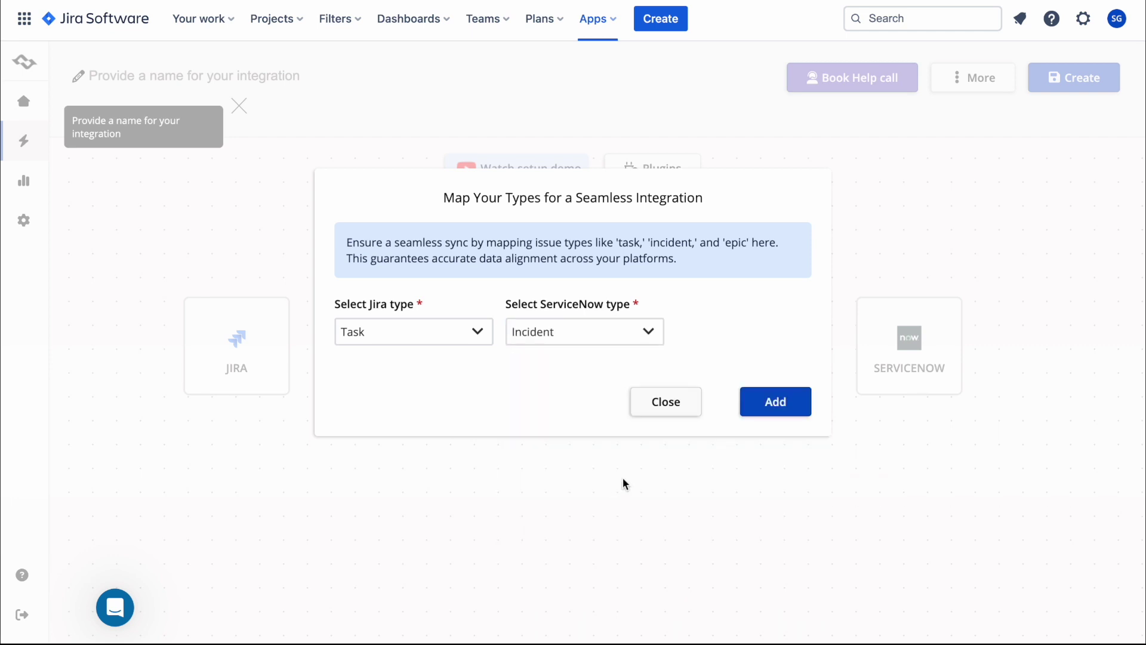
{"action": "left_click", "coordinate": [794, 394]}
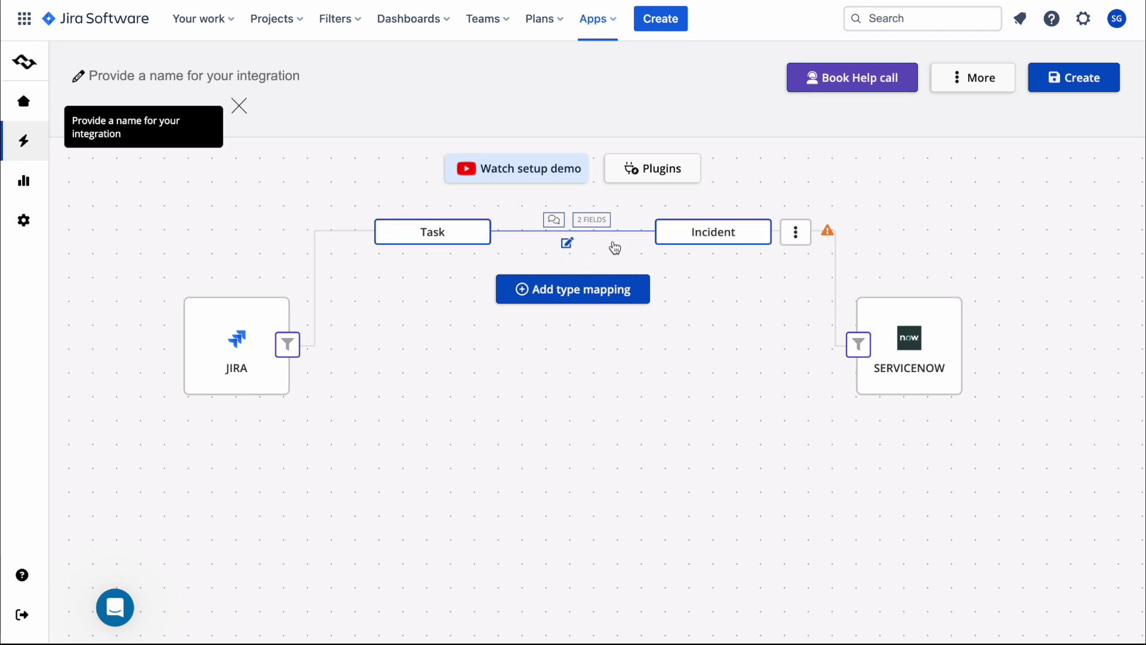
Step: In the Task - Incident mapping's status configuration, choose State as the ServiceNow field that represents item status
{"action": "mouse_move", "coordinate": [831, 238]}
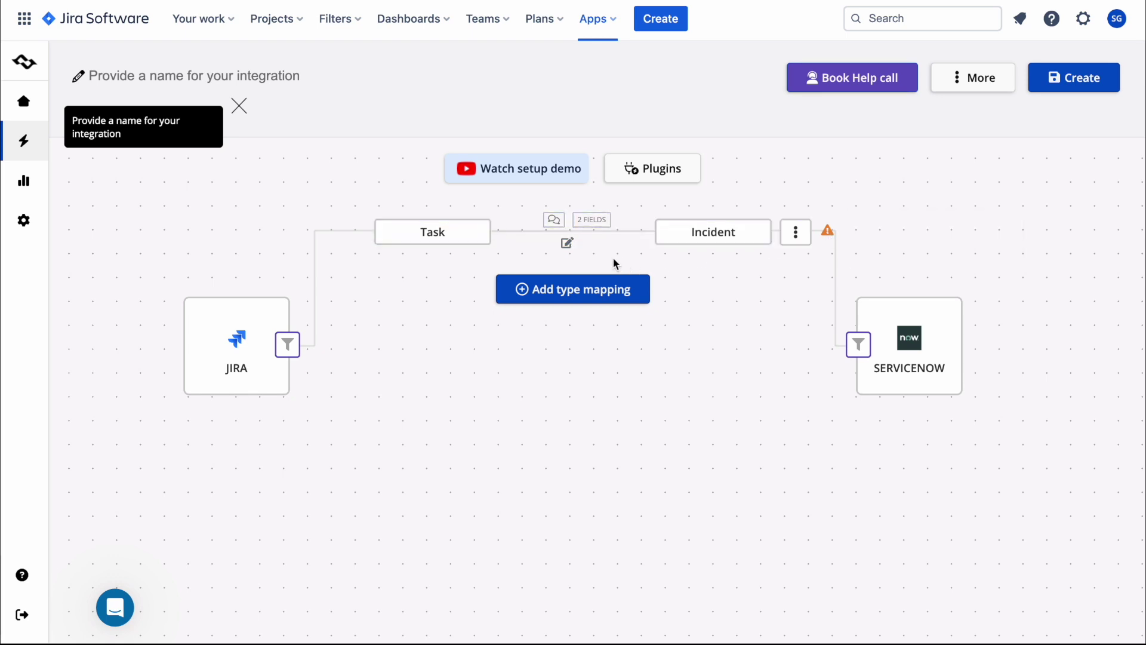
{"action": "left_click", "coordinate": [568, 244]}
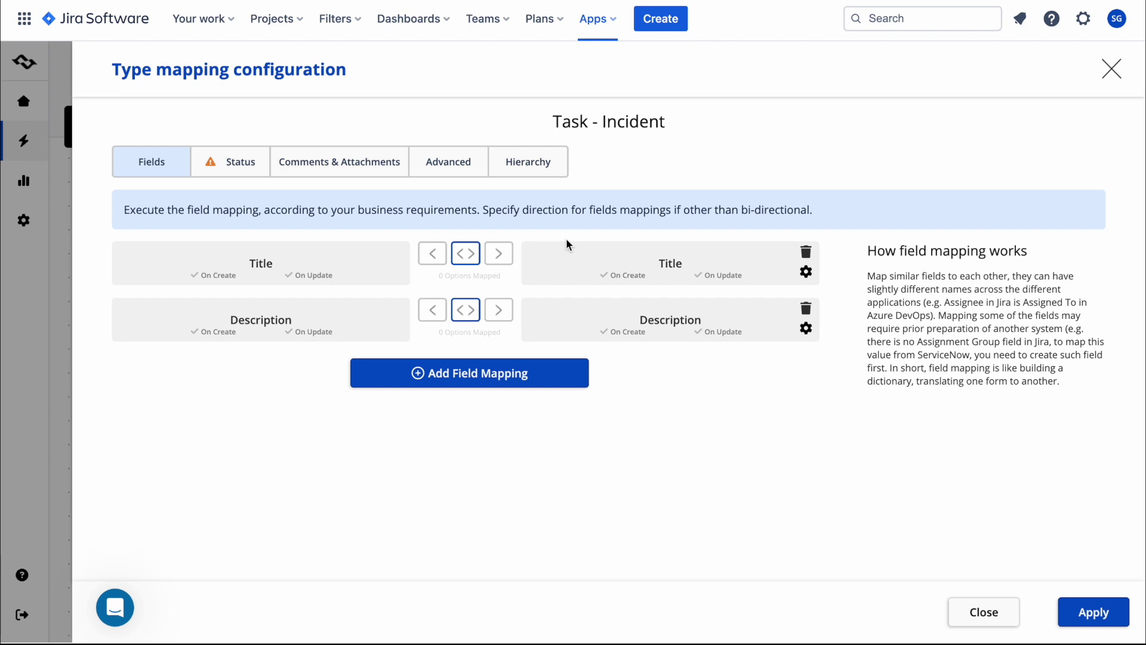
{"action": "left_click", "coordinate": [234, 157]}
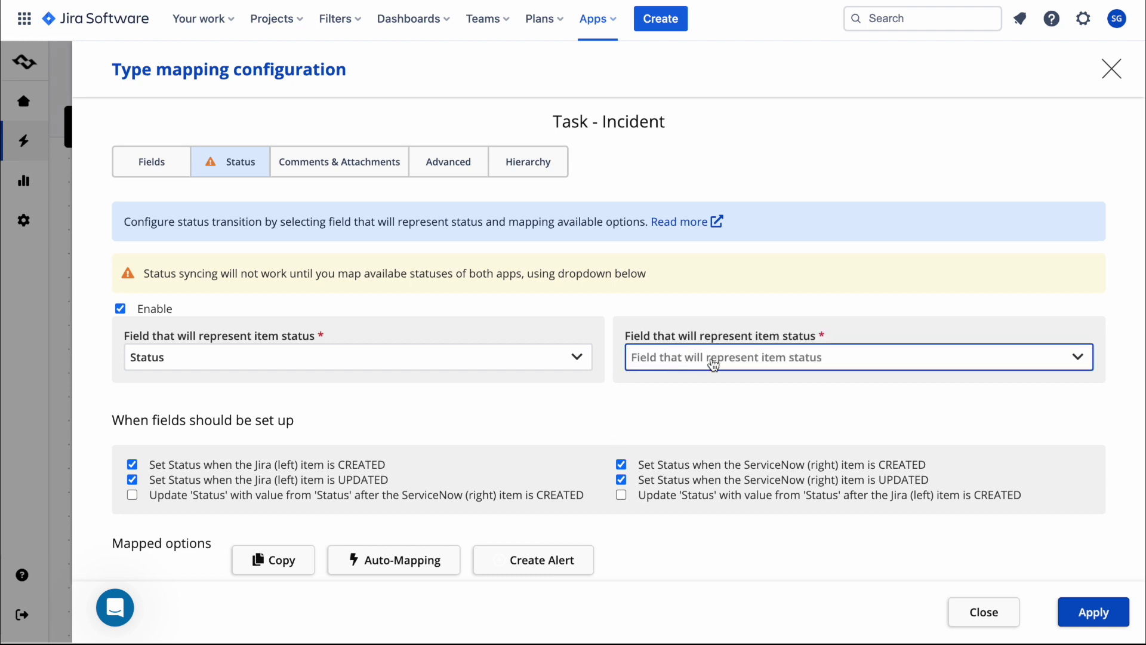
{"action": "left_click", "coordinate": [712, 363]}
{"action": "scroll", "coordinate": [757, 526], "scroll_direction": "down", "scroll_amount": 15}
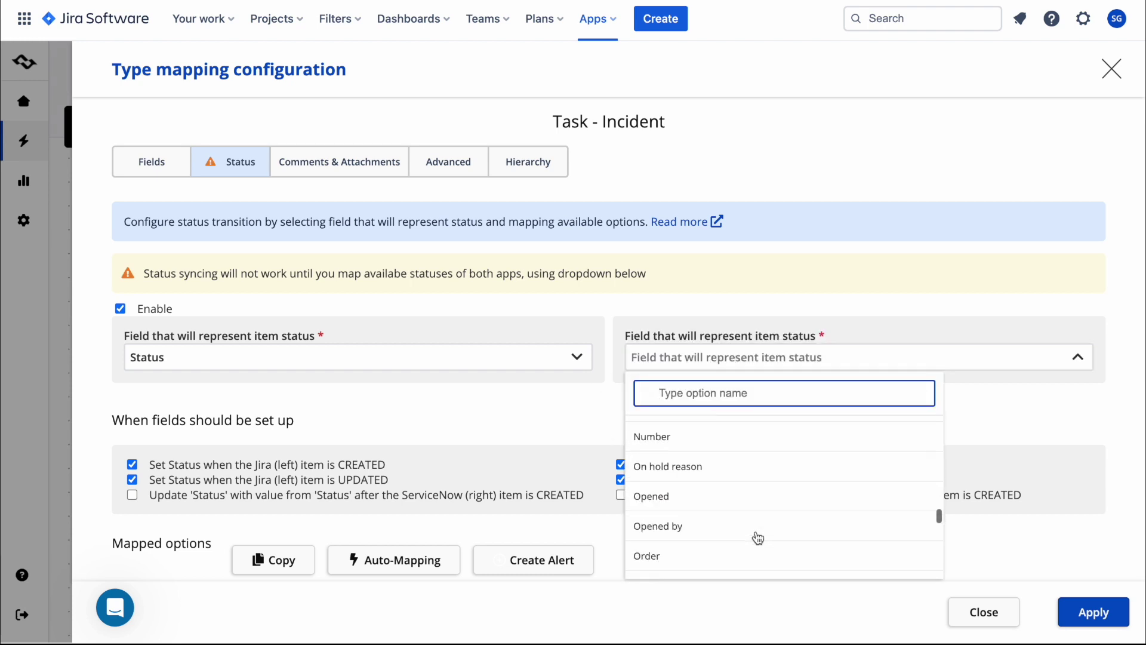
{"action": "left_click", "coordinate": [722, 512]}
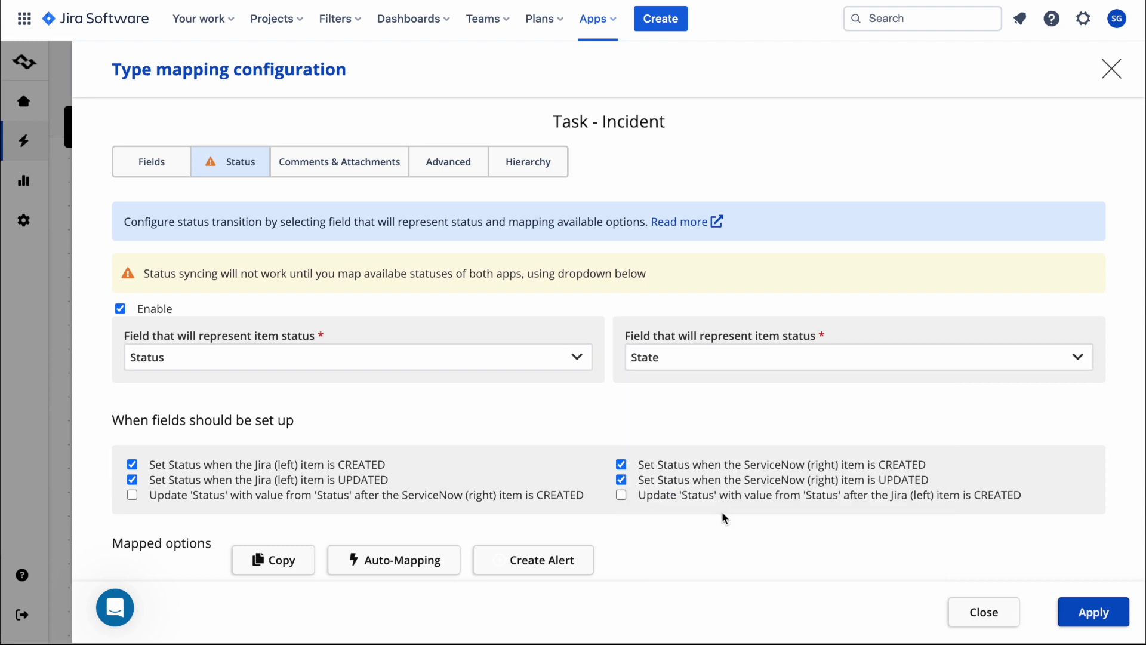
Step: Map the Jira status To Do to the ServiceNow state New
{"action": "scroll", "coordinate": [503, 428], "scroll_direction": "down", "scroll_amount": 3}
{"action": "scroll", "coordinate": [504, 428], "scroll_direction": "down", "scroll_amount": 3}
{"action": "left_click", "coordinate": [466, 439]}
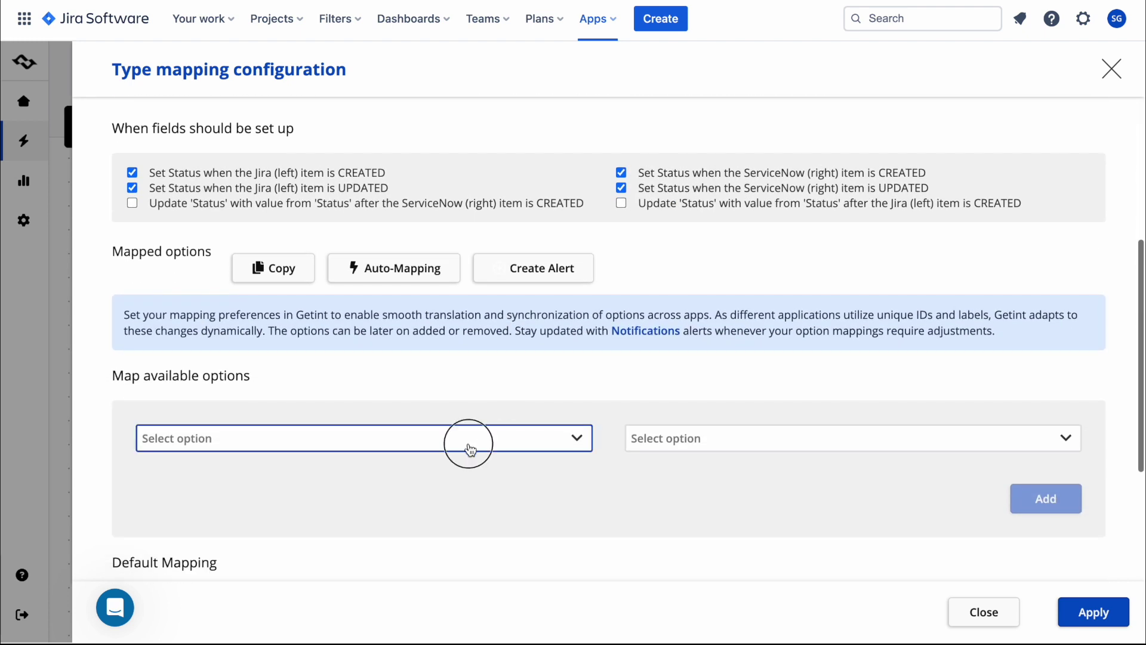
{"action": "scroll", "coordinate": [470, 449], "scroll_direction": "down", "scroll_amount": 1}
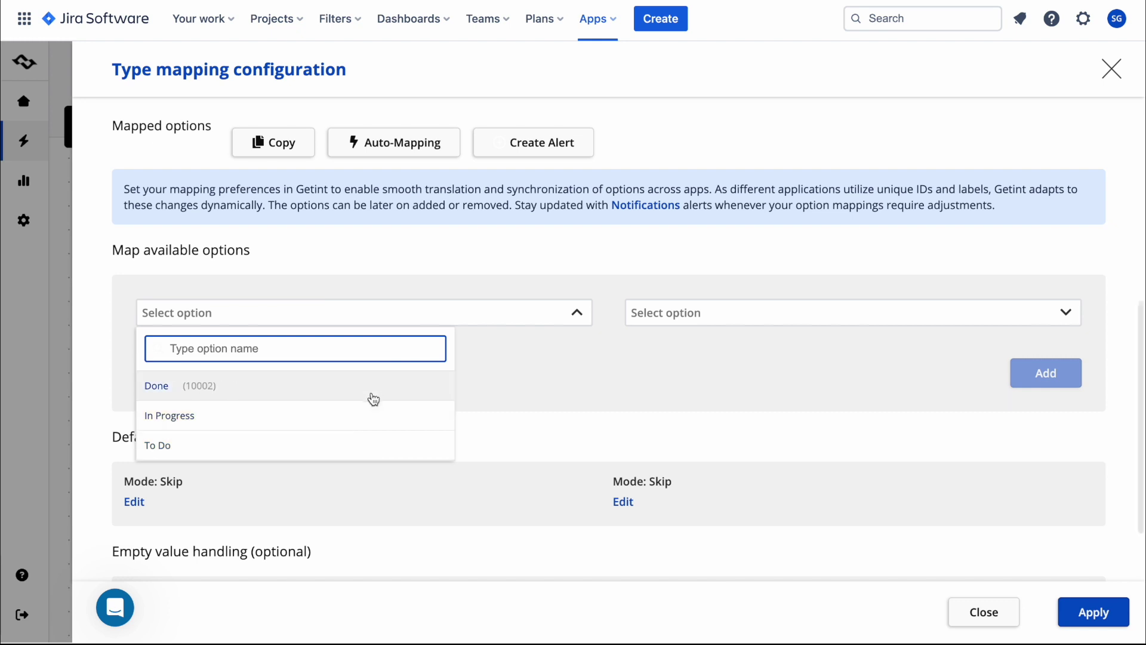
{"action": "left_click", "coordinate": [376, 451]}
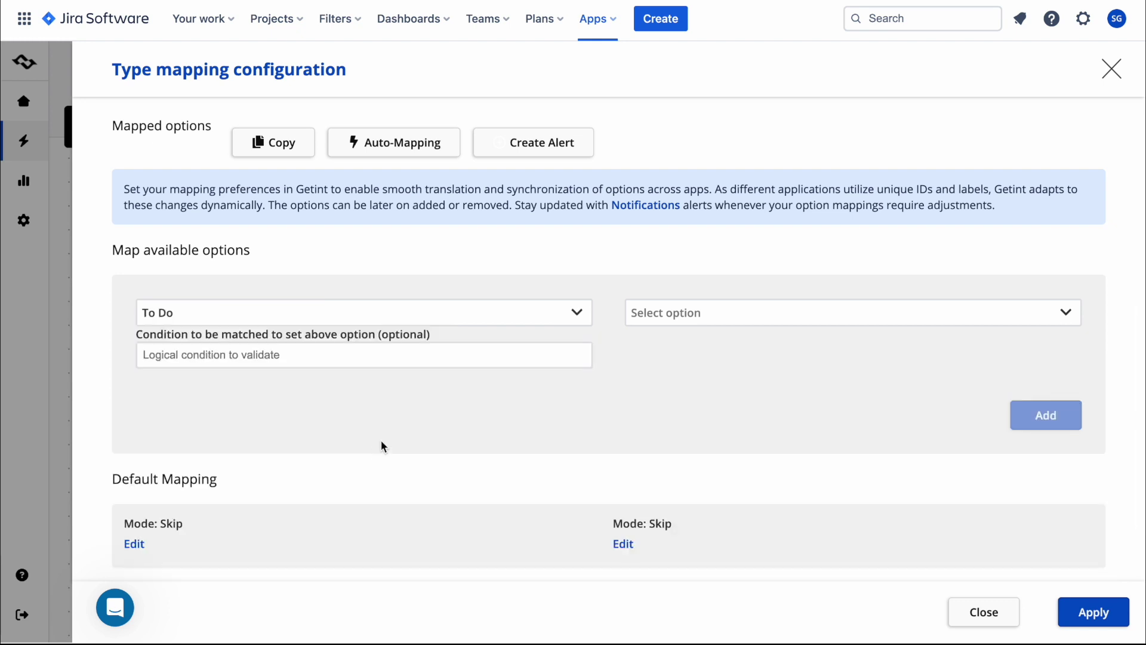
{"action": "left_click", "coordinate": [774, 311]}
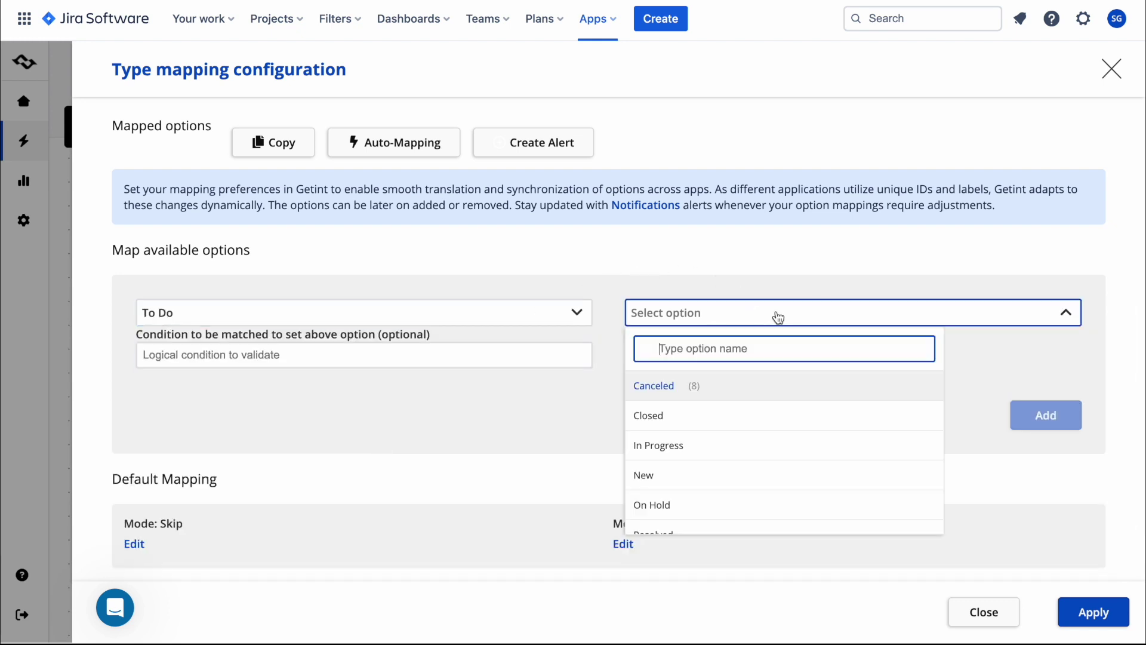
{"action": "scroll", "coordinate": [746, 453], "scroll_direction": "down", "scroll_amount": 1}
{"action": "left_click", "coordinate": [747, 457]}
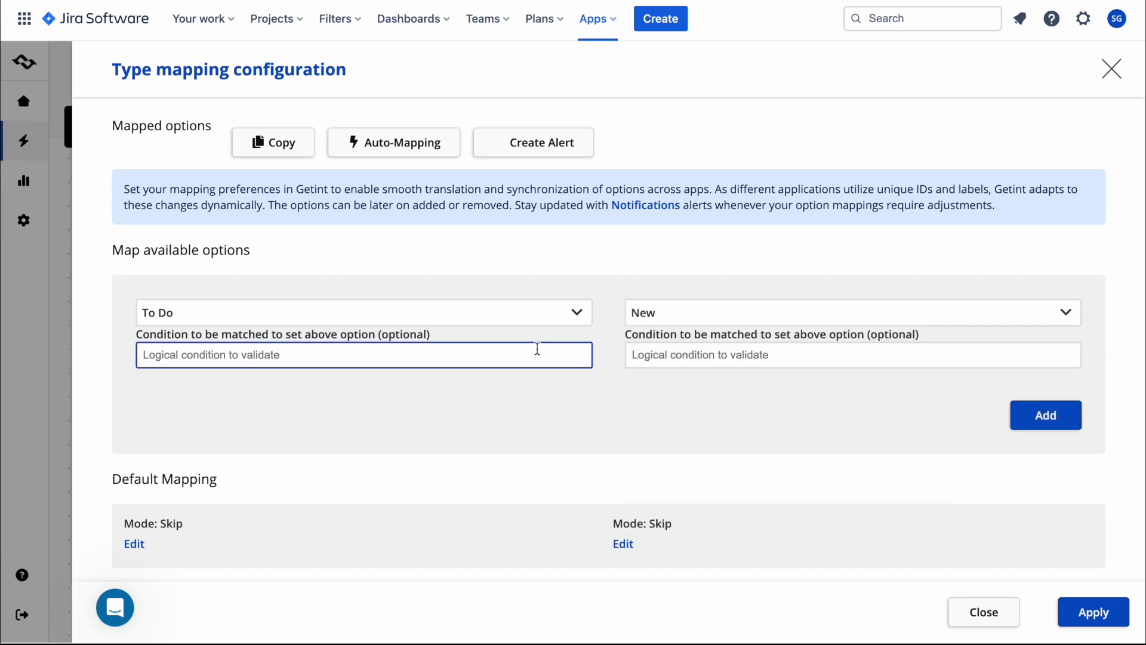
{"action": "left_click", "coordinate": [1046, 425]}
Step: Map the Jira status In Progress to the ServiceNow state In Progress
{"action": "left_click", "coordinate": [575, 391]}
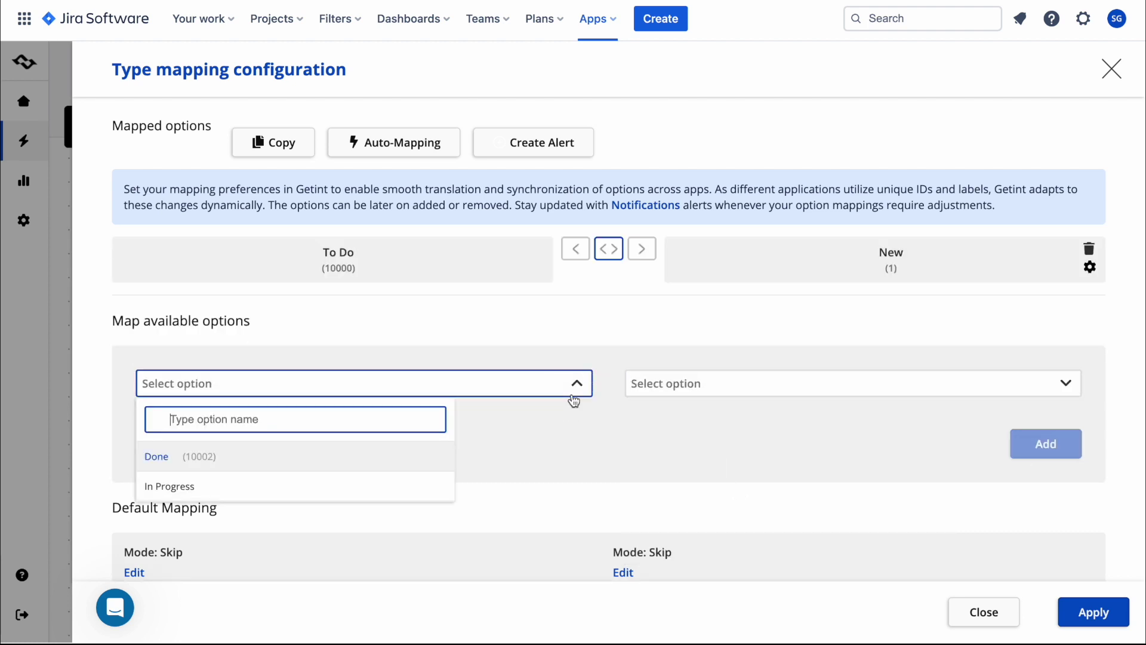
{"action": "left_click", "coordinate": [398, 499]}
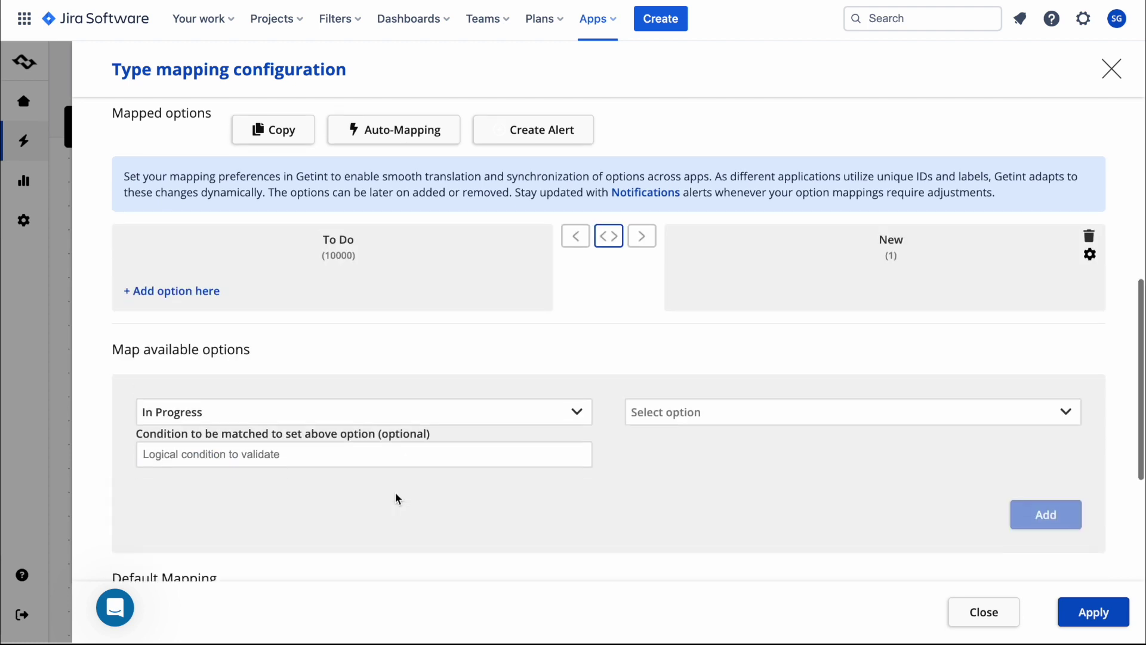
{"action": "scroll", "coordinate": [549, 338], "scroll_direction": "down", "scroll_amount": 4}
{"action": "scroll", "coordinate": [620, 307], "scroll_direction": "up", "scroll_amount": 1}
{"action": "left_click", "coordinate": [749, 266]}
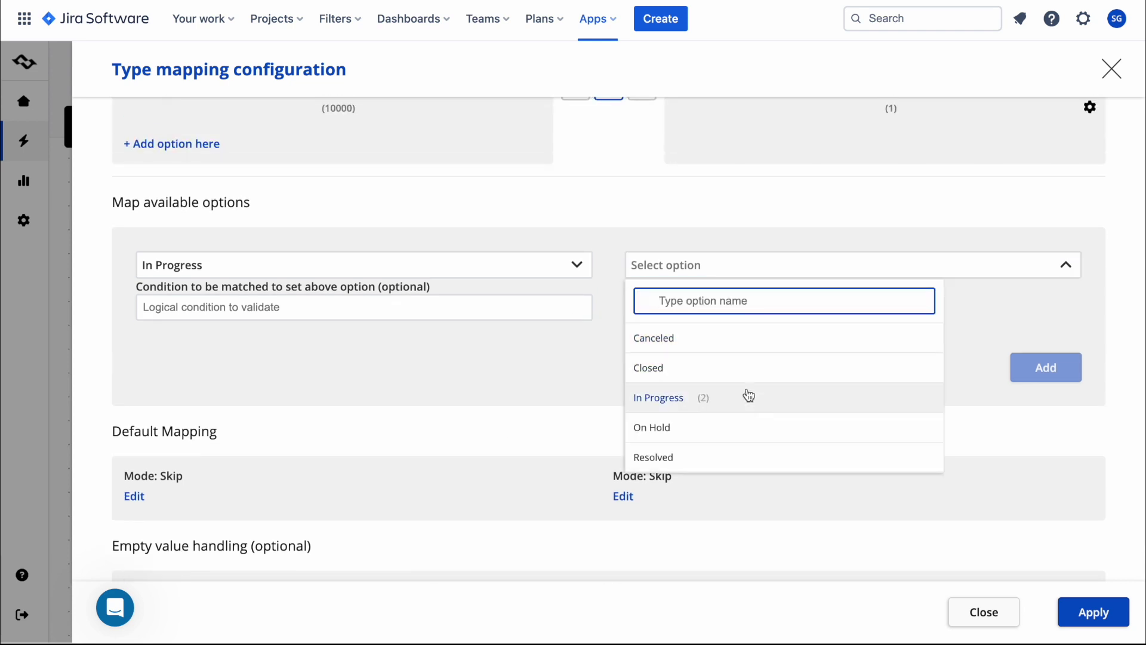
{"action": "left_click", "coordinate": [756, 406]}
{"action": "left_click", "coordinate": [1044, 367]}
Step: Map the Jira status Done to the ServiceNow state Closed and apply the type mapping configuration
{"action": "left_click", "coordinate": [507, 302]}
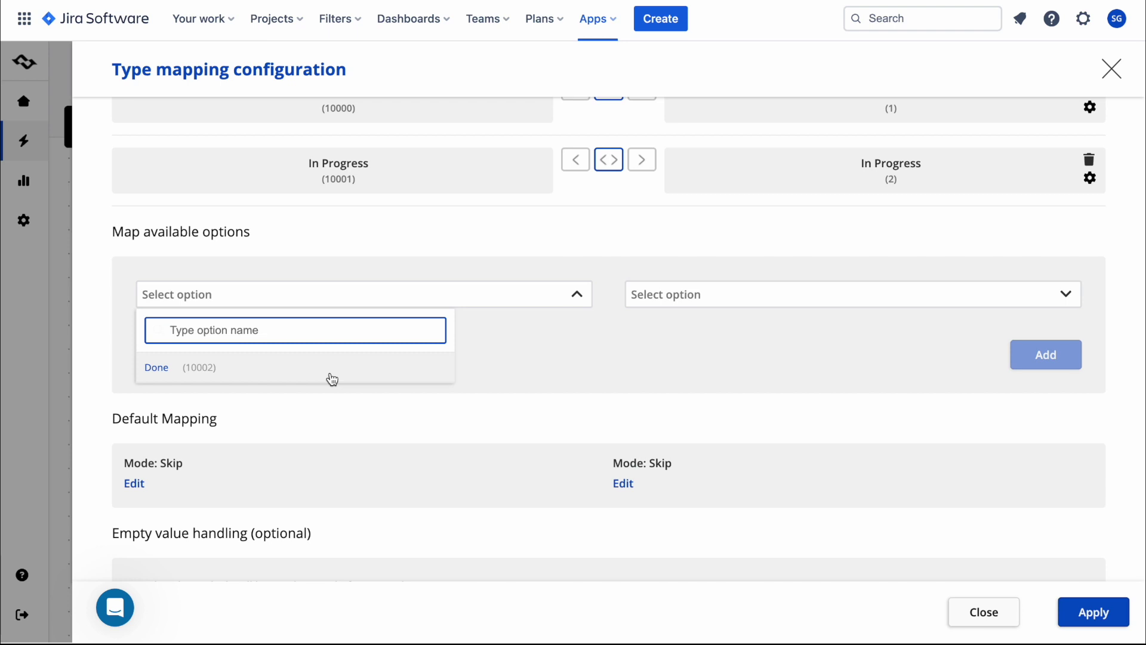
{"action": "left_click", "coordinate": [332, 377]}
{"action": "scroll", "coordinate": [573, 371], "scroll_direction": "down", "scroll_amount": 1}
{"action": "left_click", "coordinate": [739, 354]}
{"action": "scroll", "coordinate": [770, 510], "scroll_direction": "down", "scroll_amount": 1}
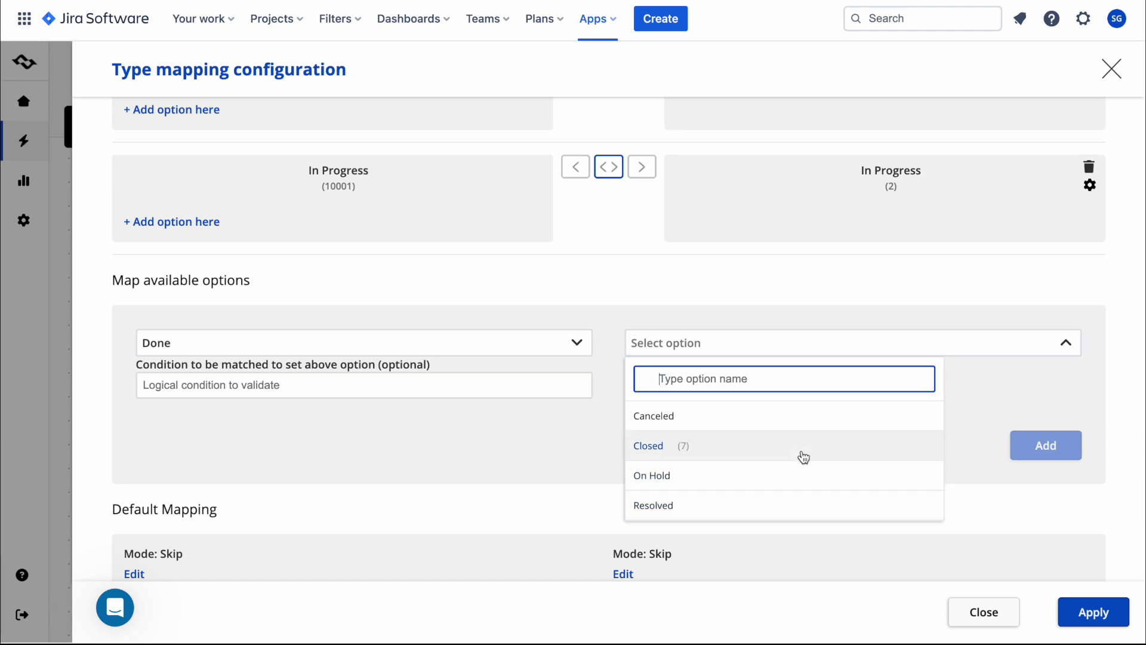
{"action": "left_click", "coordinate": [804, 458]}
{"action": "left_click", "coordinate": [1046, 445]}
{"action": "scroll", "coordinate": [702, 489], "scroll_direction": "down", "scroll_amount": 3}
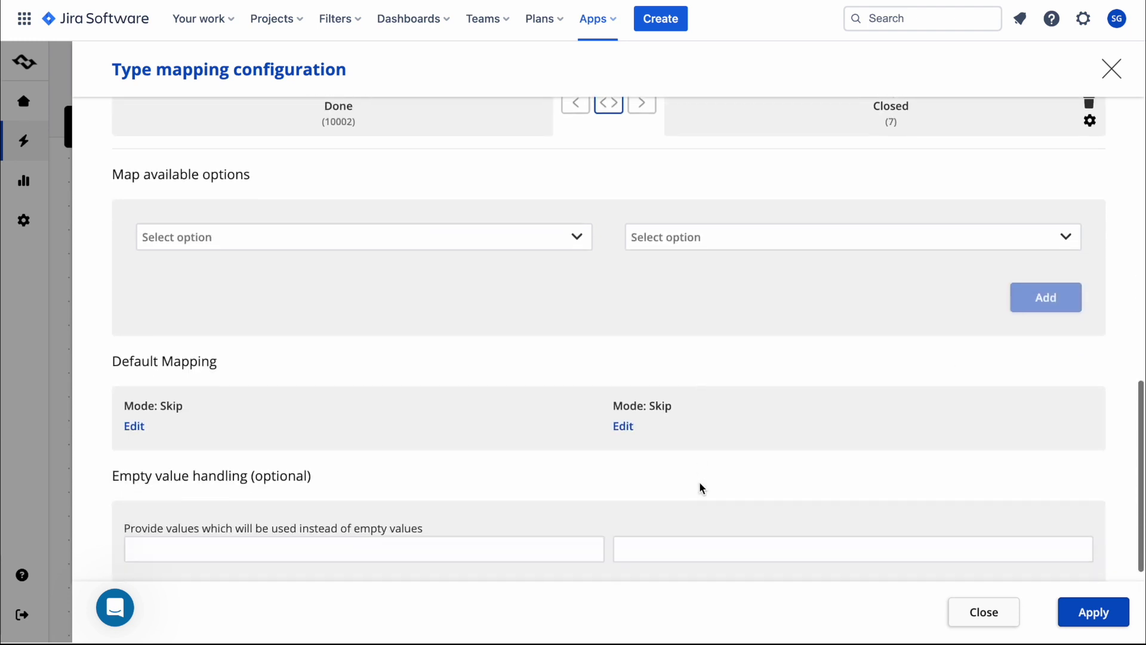
{"action": "left_click", "coordinate": [1066, 604]}
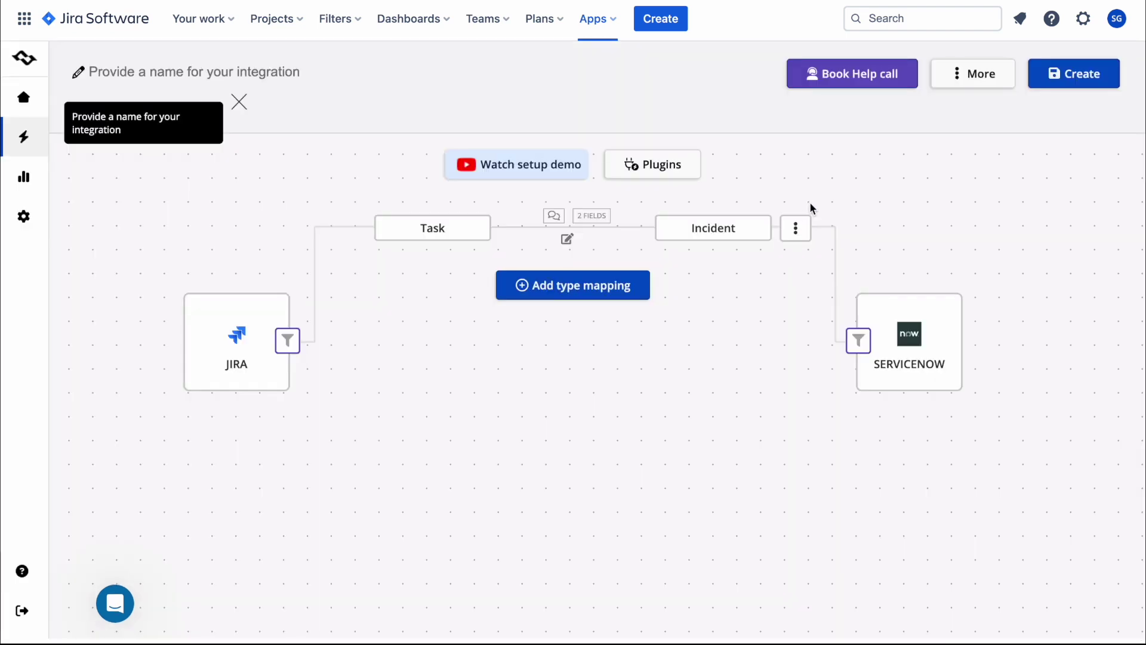
Step: Reopen the Task - Incident mapping and add a field mapping between Jira's Assignee and ServiceNow's Assigned to
{"action": "left_click", "coordinate": [564, 239]}
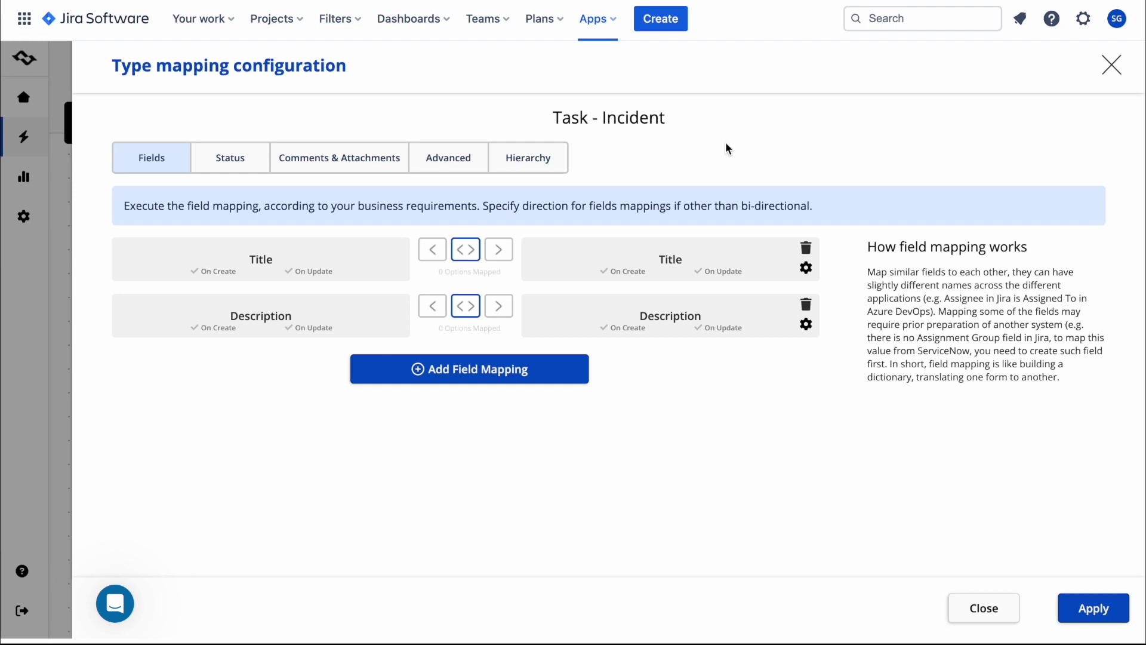
{"action": "left_click", "coordinate": [487, 370]}
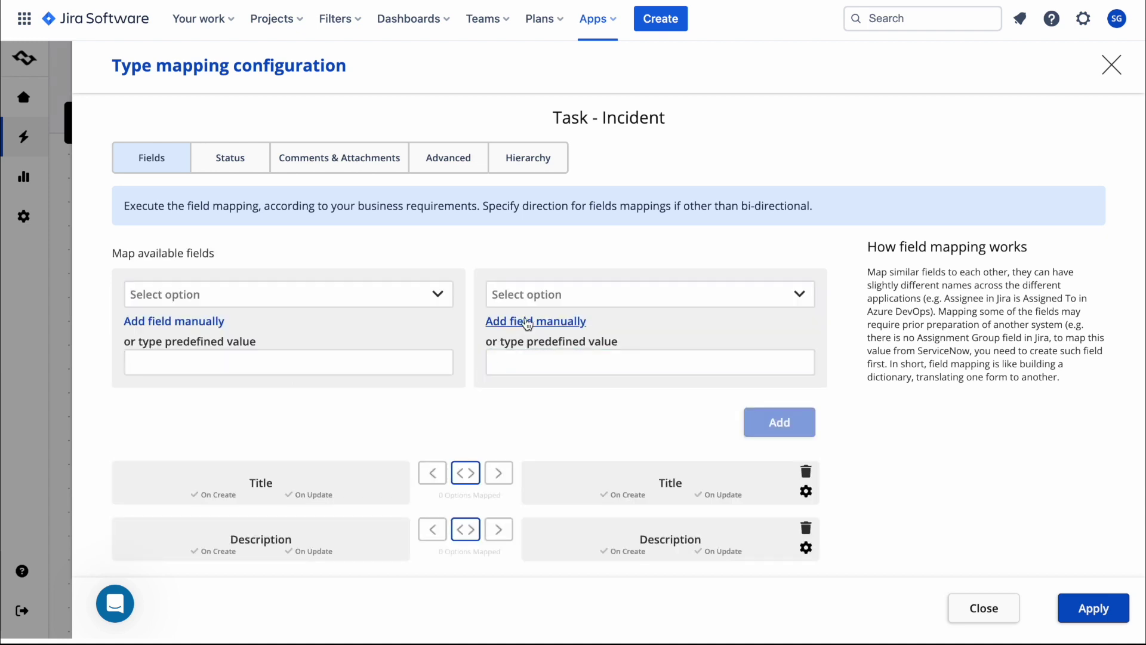
{"action": "left_click", "coordinate": [435, 295]}
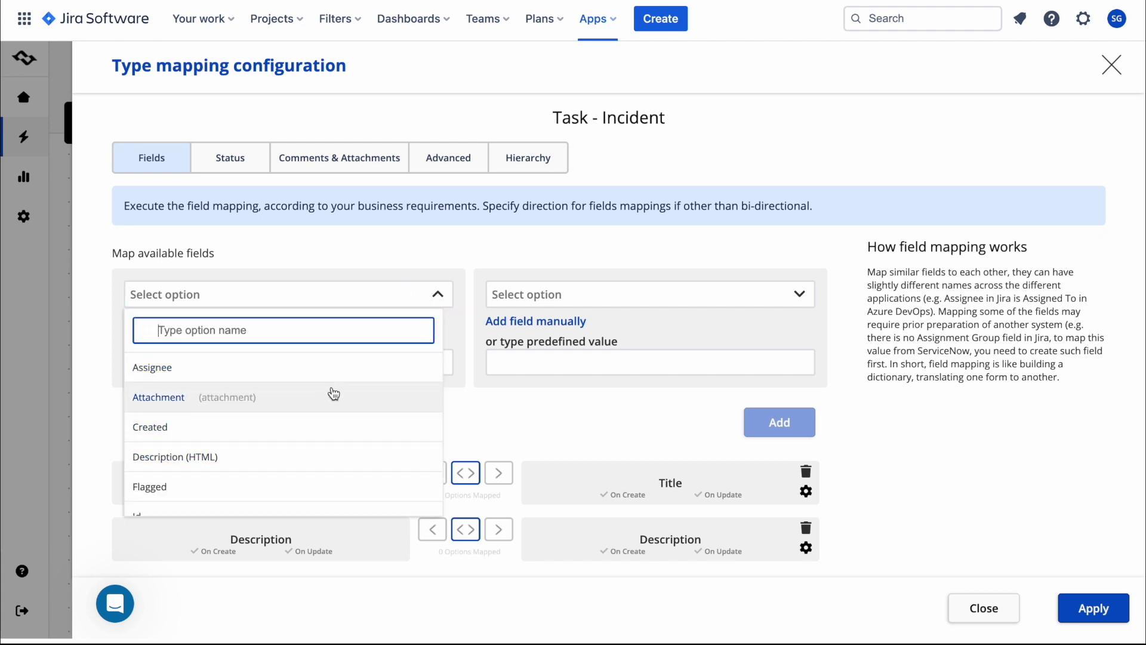
{"action": "left_click", "coordinate": [357, 369]}
{"action": "left_click", "coordinate": [628, 295]}
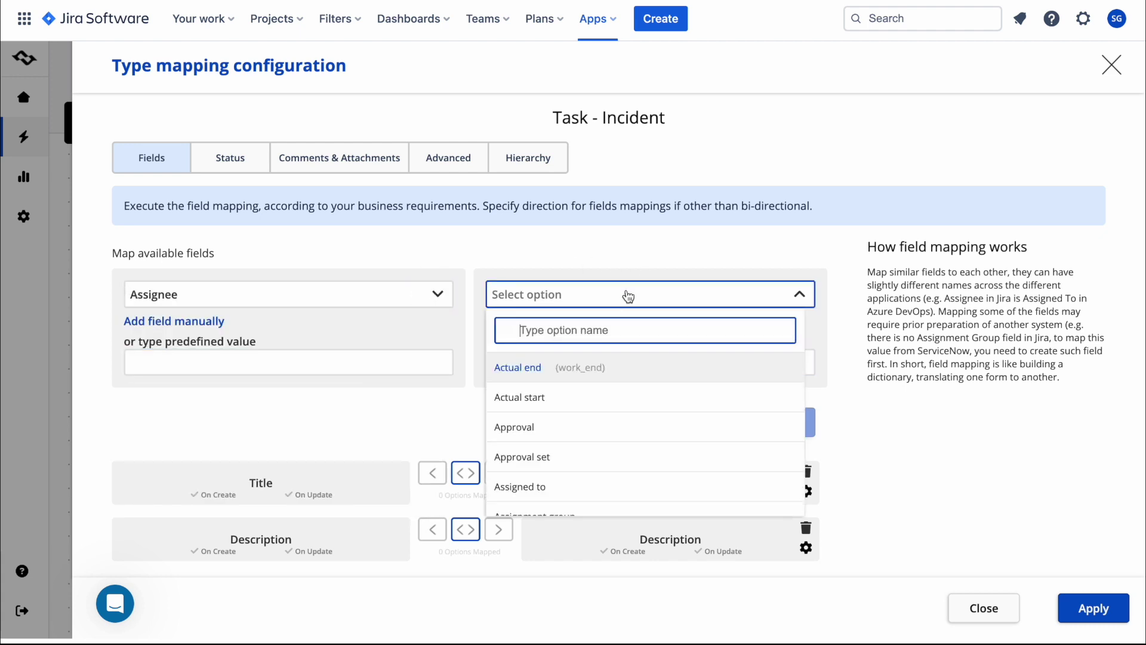
{"action": "left_click", "coordinate": [649, 477]}
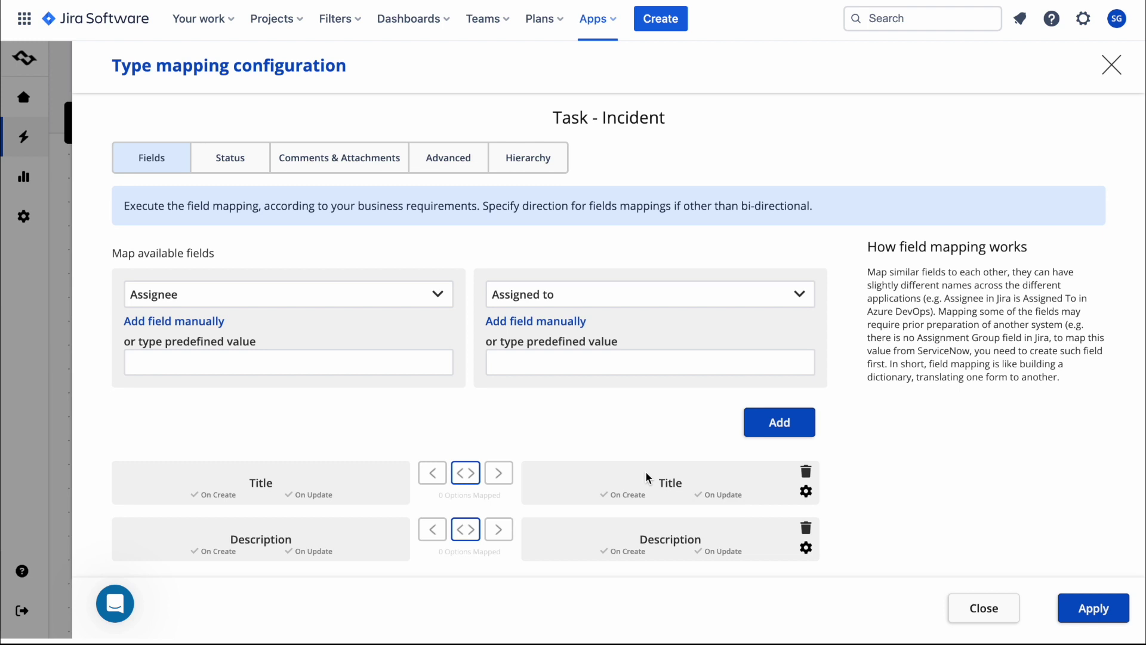
{"action": "left_click", "coordinate": [782, 424]}
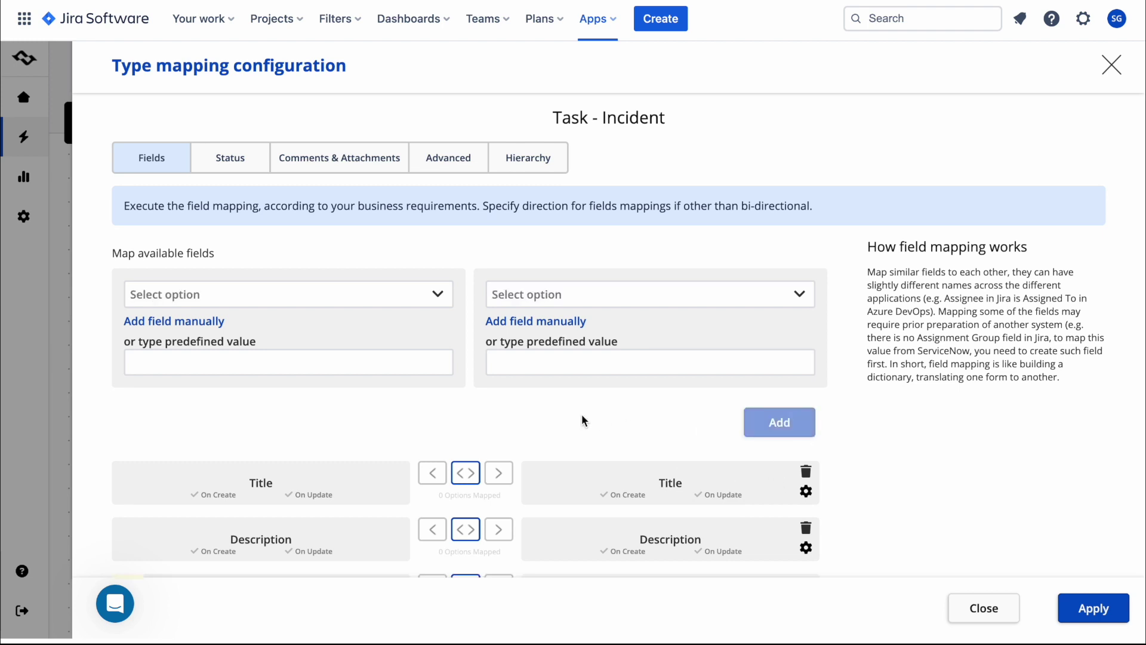
Step: In the Assignee - Assigned to field mapping, map the available Jira user to the first listed ServiceNow user and close the field configuration
{"action": "scroll", "coordinate": [583, 421], "scroll_direction": "down", "scroll_amount": 1}
{"action": "mouse_move", "coordinate": [130, 549]}
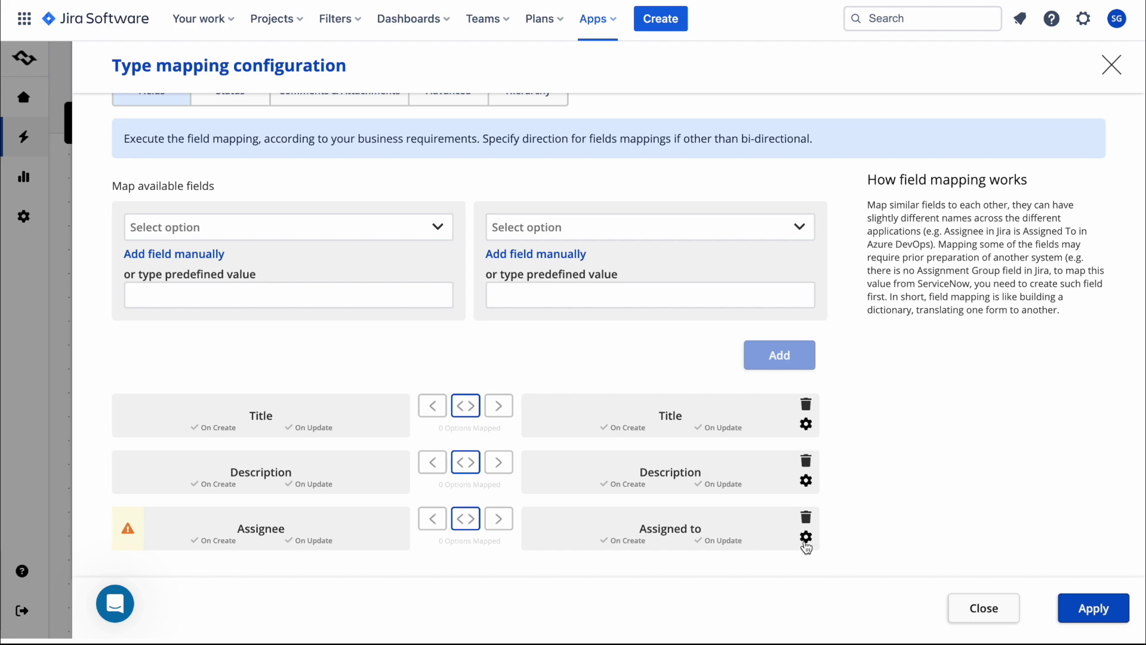
{"action": "left_click", "coordinate": [806, 537]}
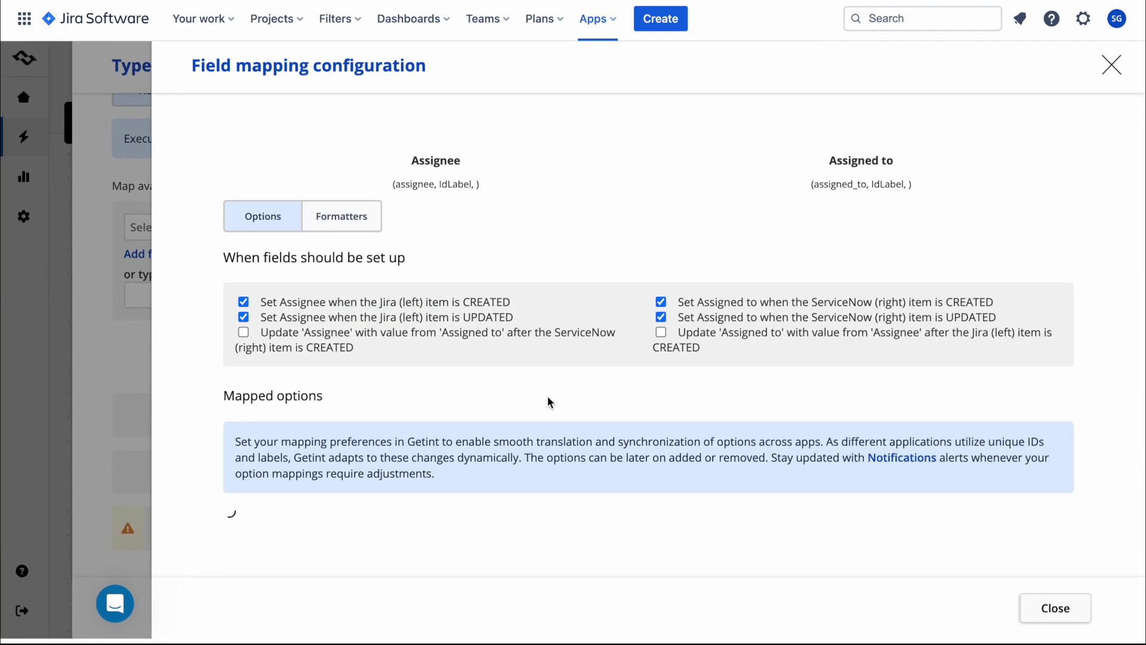
{"action": "scroll", "coordinate": [548, 402], "scroll_direction": "down", "scroll_amount": 5}
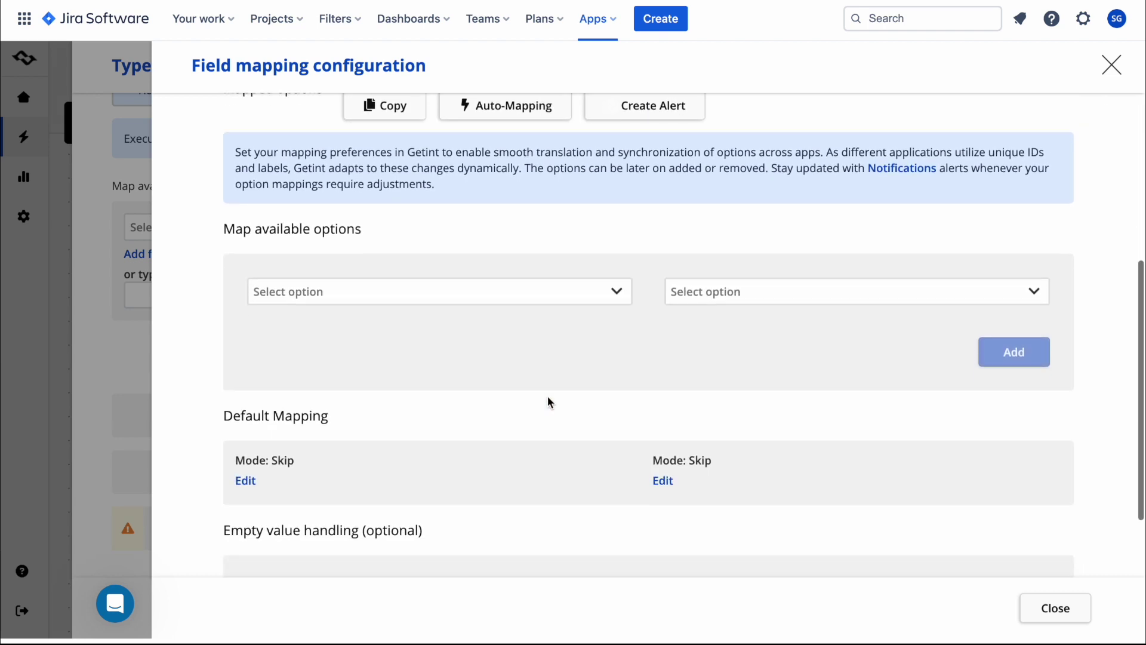
{"action": "left_click", "coordinate": [592, 307]}
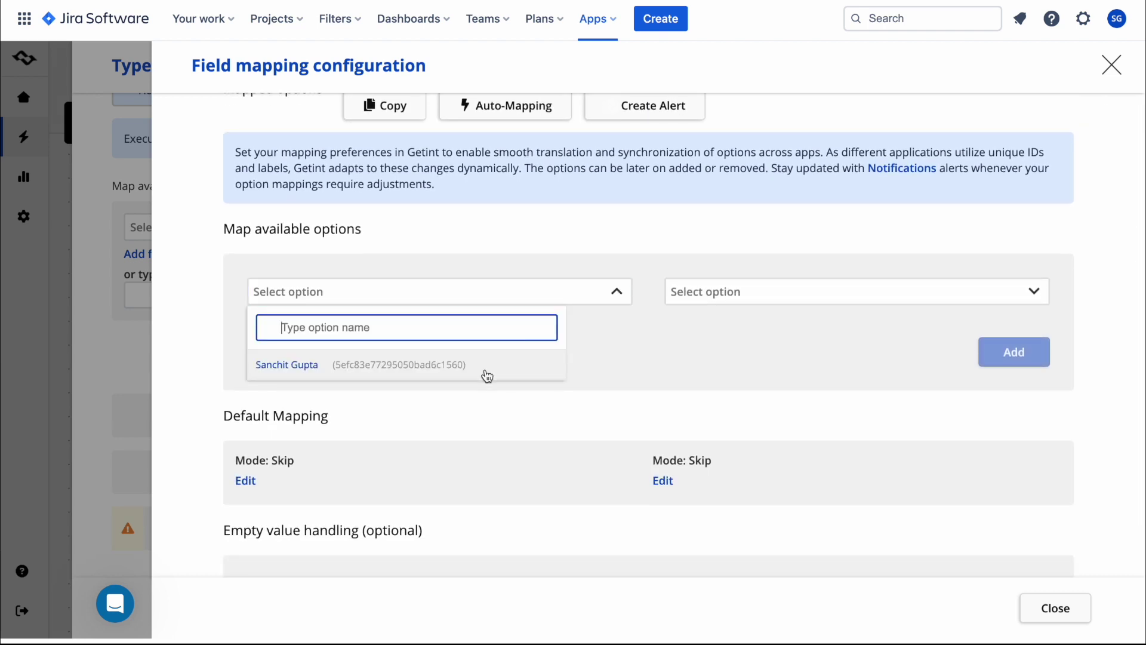
{"action": "left_click", "coordinate": [487, 375]}
{"action": "left_click", "coordinate": [789, 296]}
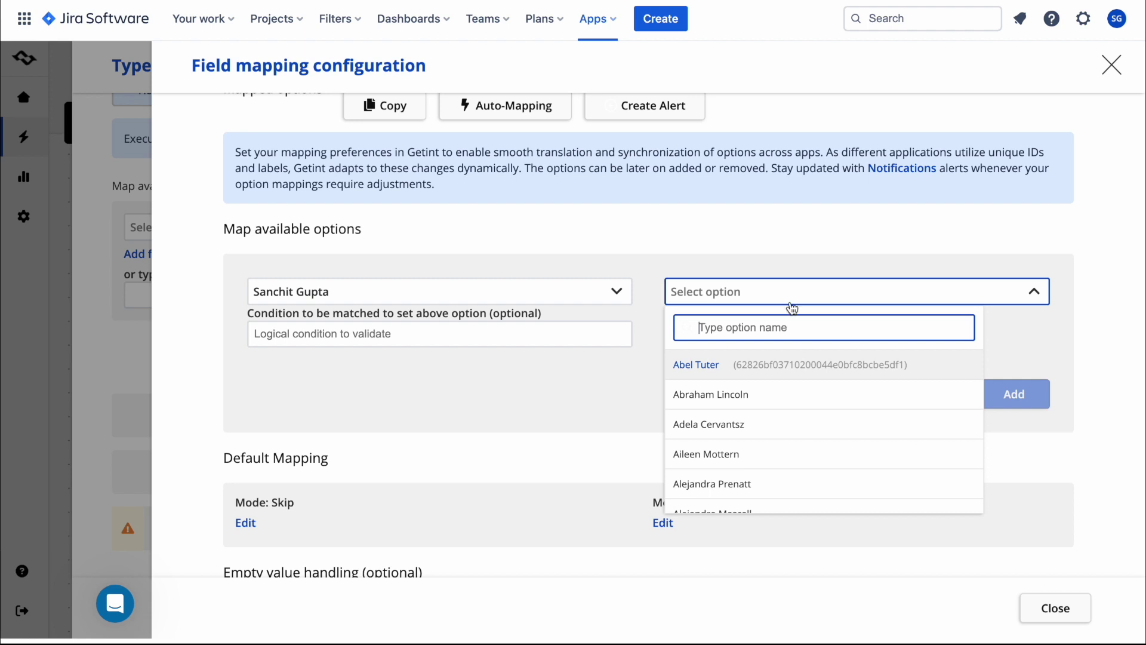
{"action": "left_click", "coordinate": [786, 366]}
{"action": "scroll", "coordinate": [787, 370], "scroll_direction": "down", "scroll_amount": 2}
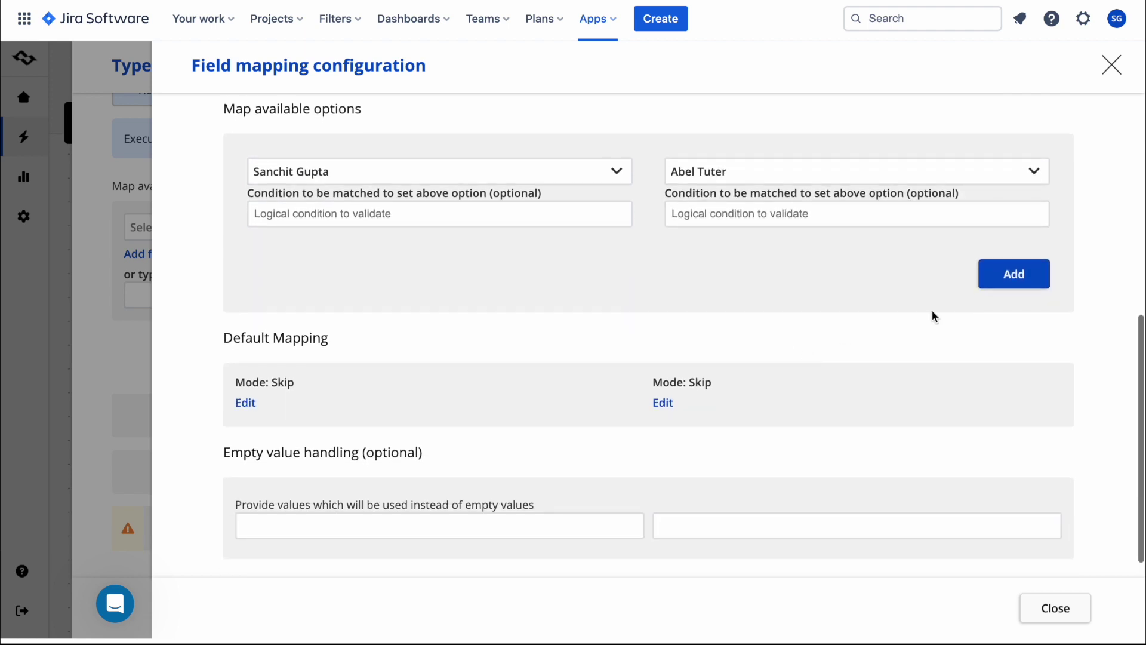
{"action": "left_click", "coordinate": [998, 285]}
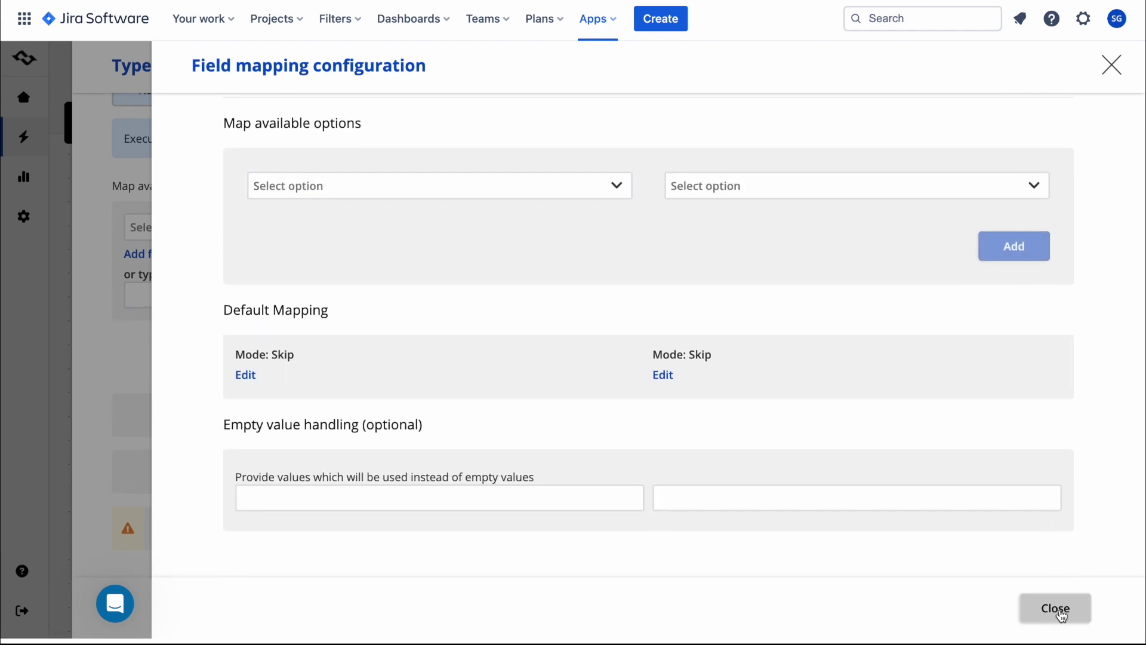
{"action": "left_click", "coordinate": [1056, 609]}
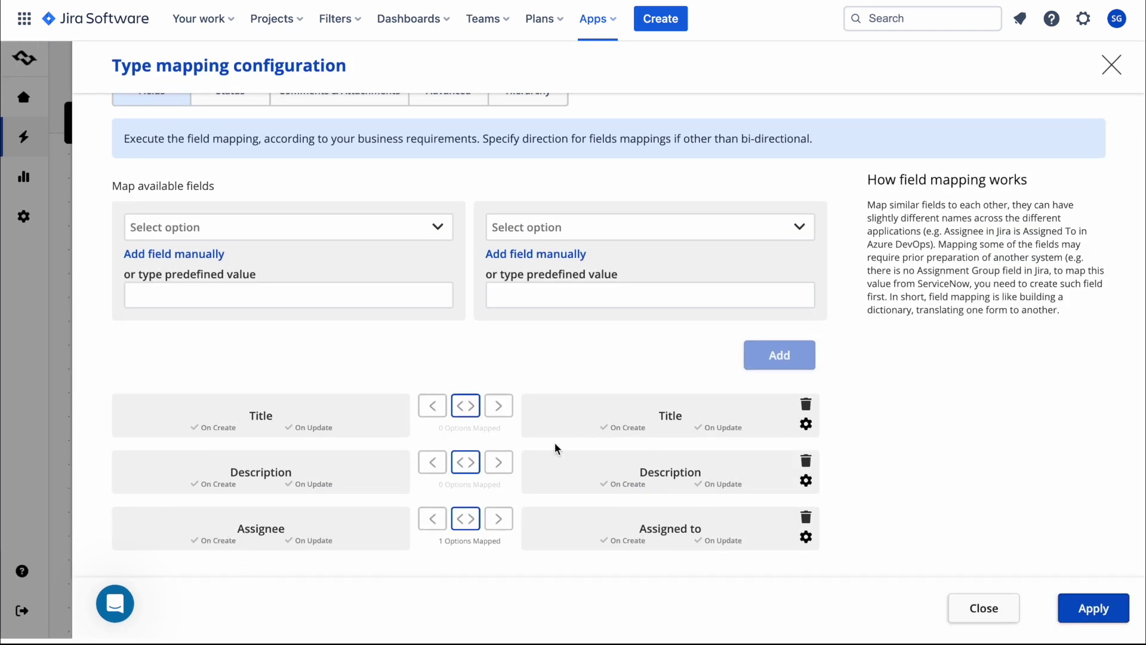
Step: Enable attachment synchronization for the Task - Incident mapping and apply the type mapping configuration
{"action": "scroll", "coordinate": [555, 449], "scroll_direction": "up", "scroll_amount": 2}
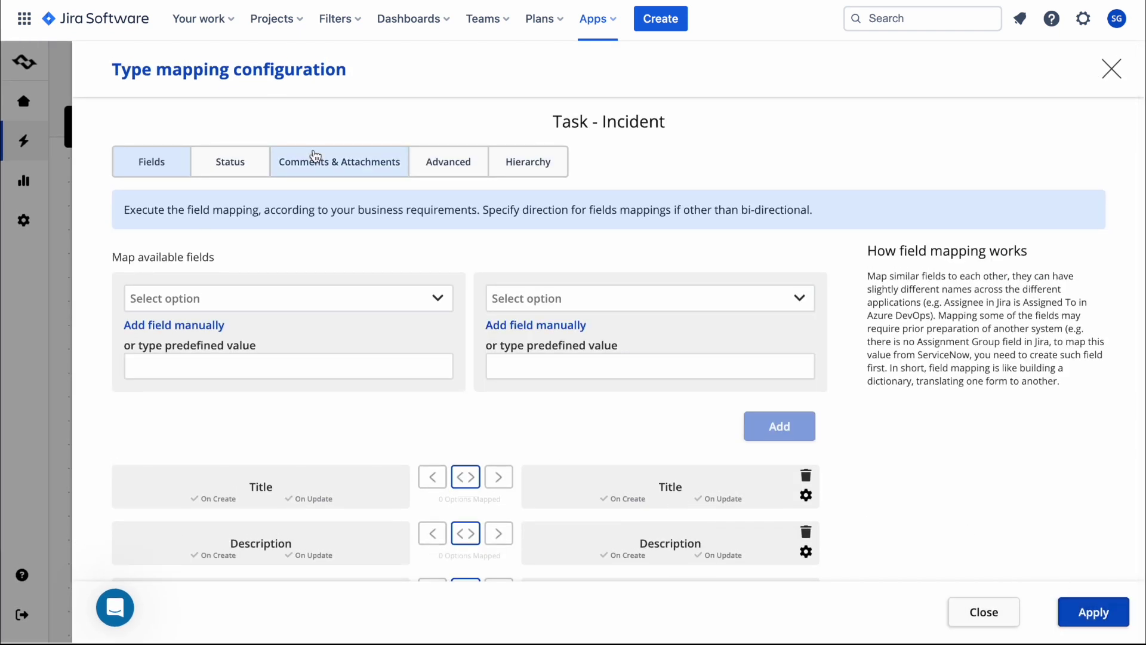
{"action": "left_click", "coordinate": [316, 156]}
{"action": "scroll", "coordinate": [448, 216], "scroll_direction": "down", "scroll_amount": 5}
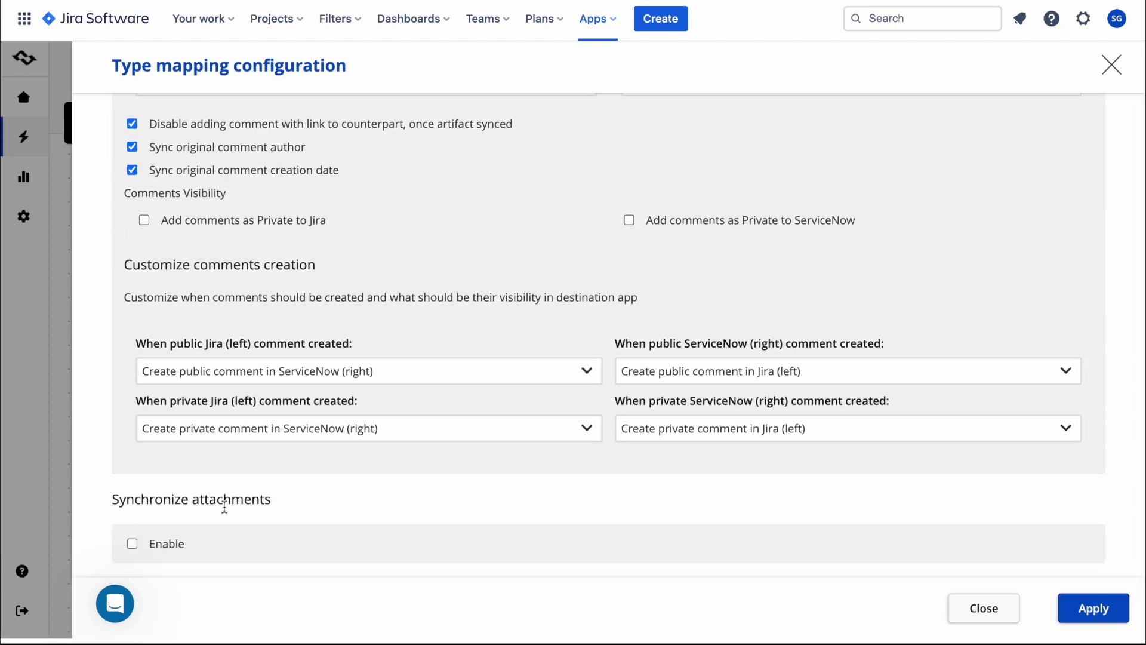
{"action": "left_click", "coordinate": [133, 546]}
{"action": "scroll", "coordinate": [621, 430], "scroll_direction": "down", "scroll_amount": 3}
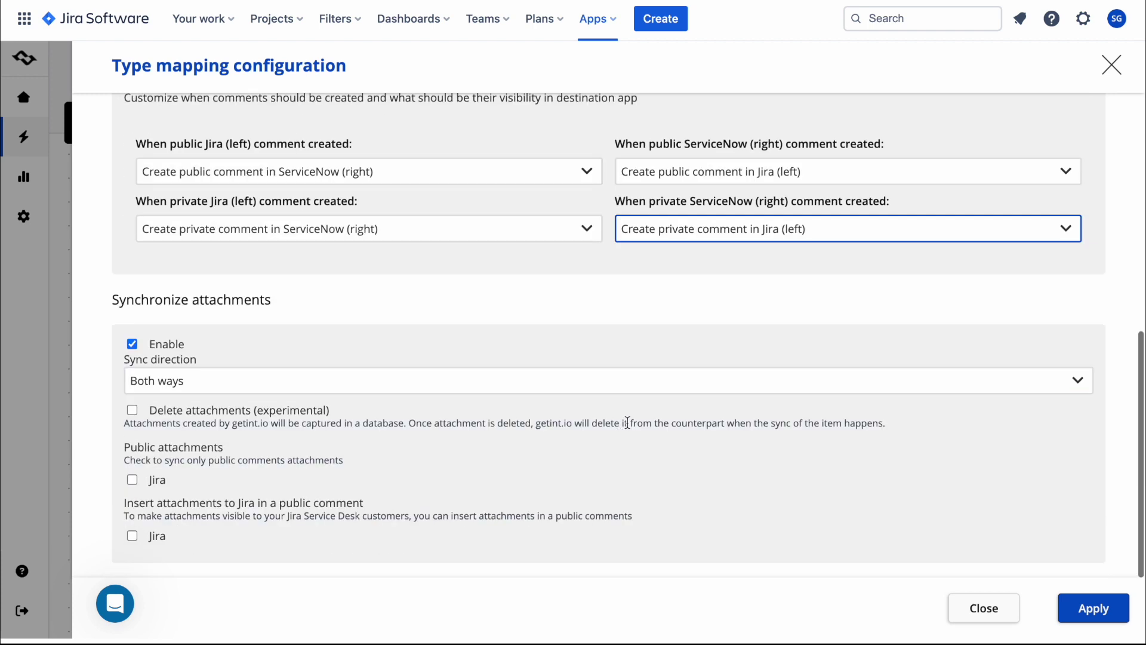
{"action": "left_click", "coordinate": [1095, 605]}
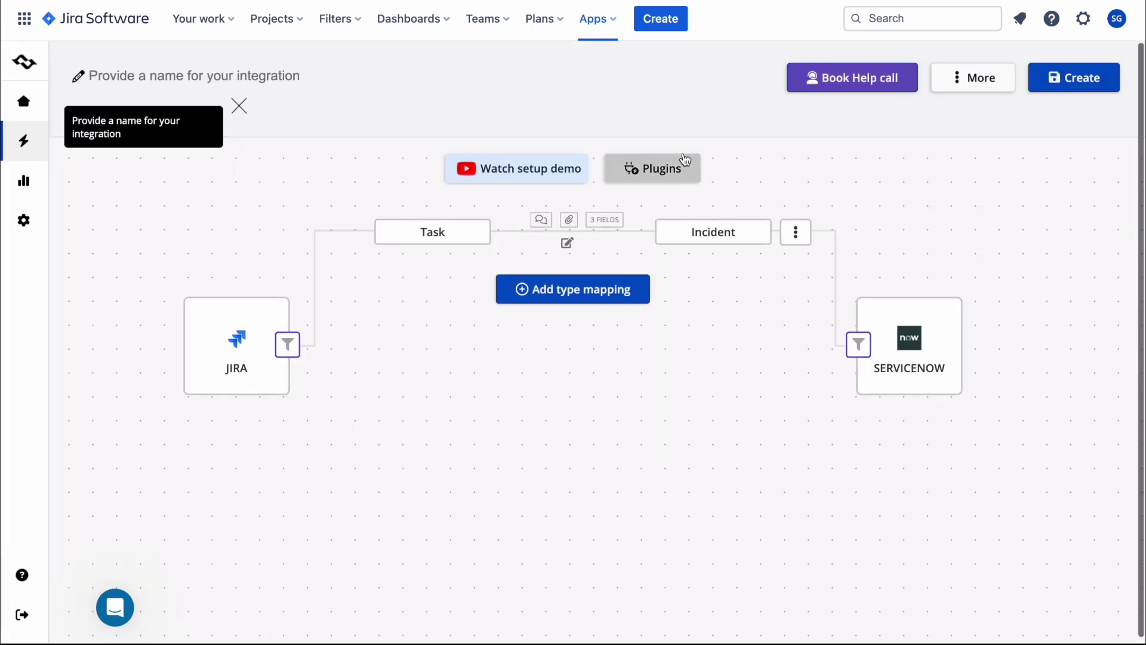
Step: Name the integration Jira to Snow Integration and open the list of integrations
{"action": "left_click", "coordinate": [796, 230]}
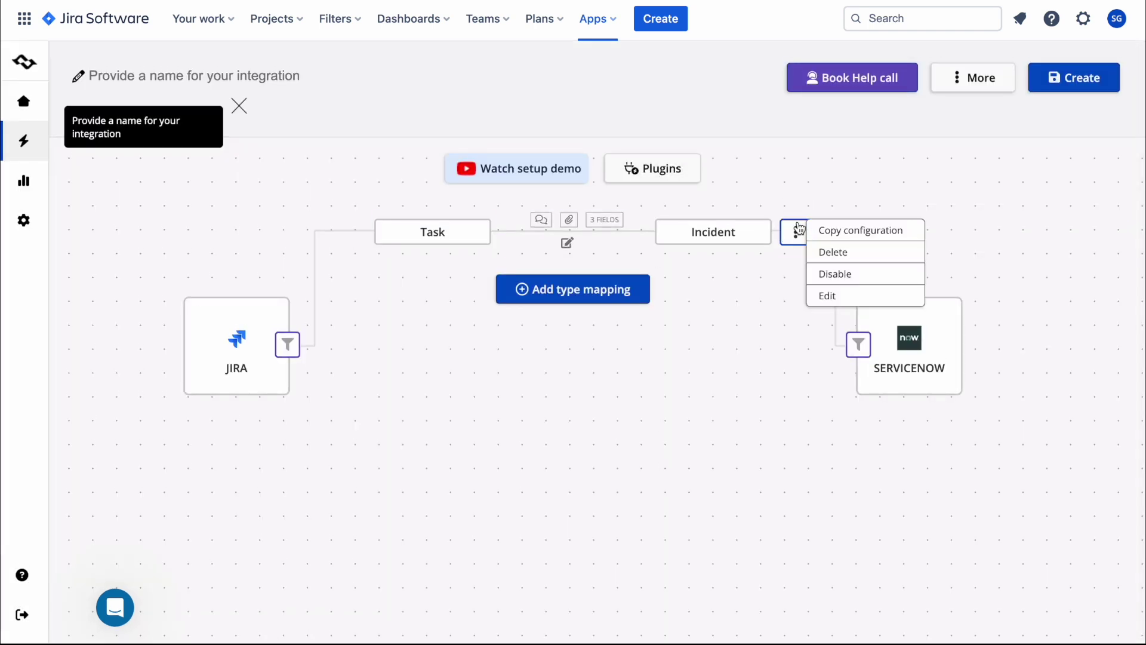
{"action": "left_click", "coordinate": [751, 339]}
{"action": "left_click", "coordinate": [199, 82]}
{"action": "left_click", "coordinate": [233, 119]}
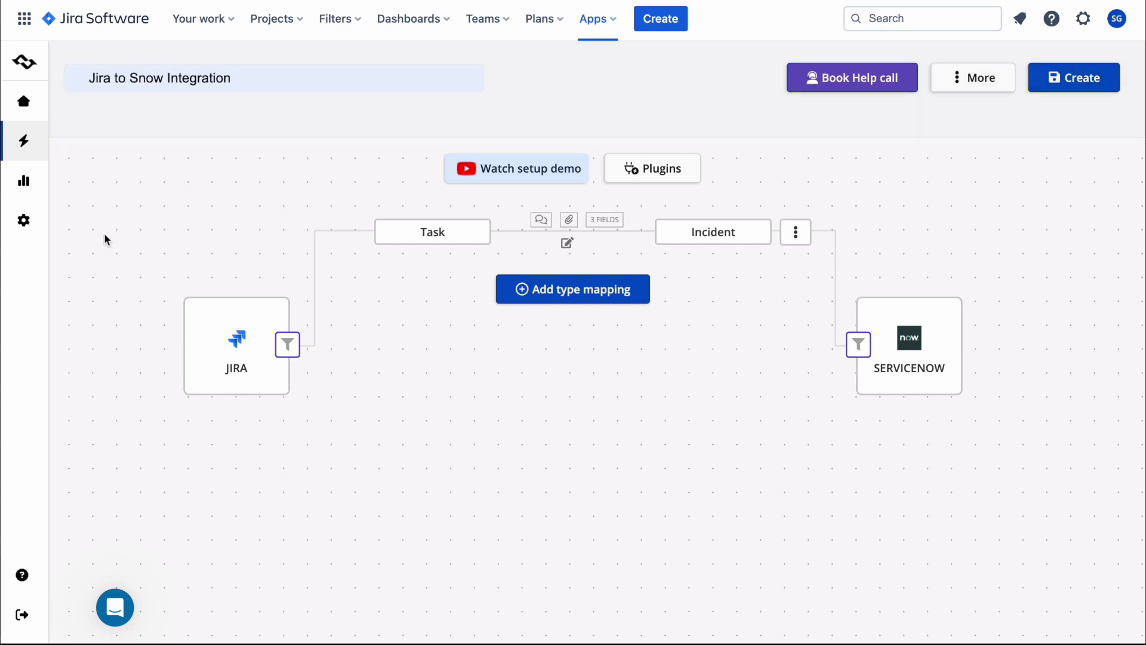
{"action": "left_click", "coordinate": [24, 141]}
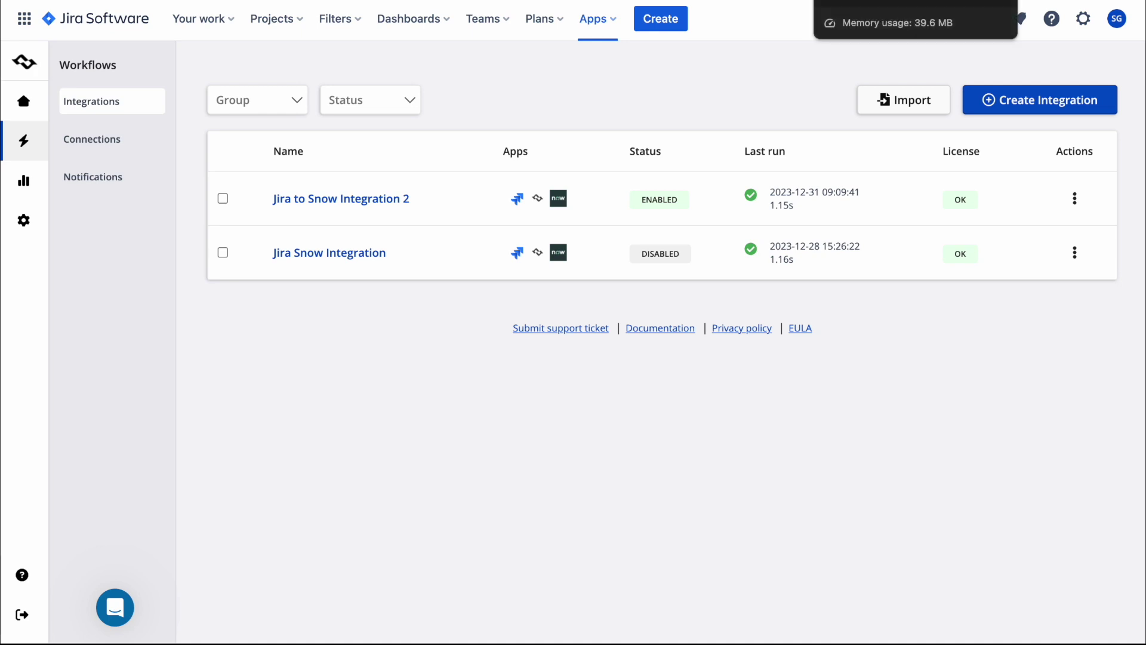
Step: Switch to the ServiceNow incident list, start a new incident and choose the first recent caller
{"action": "left_click", "coordinate": [884, 1]}
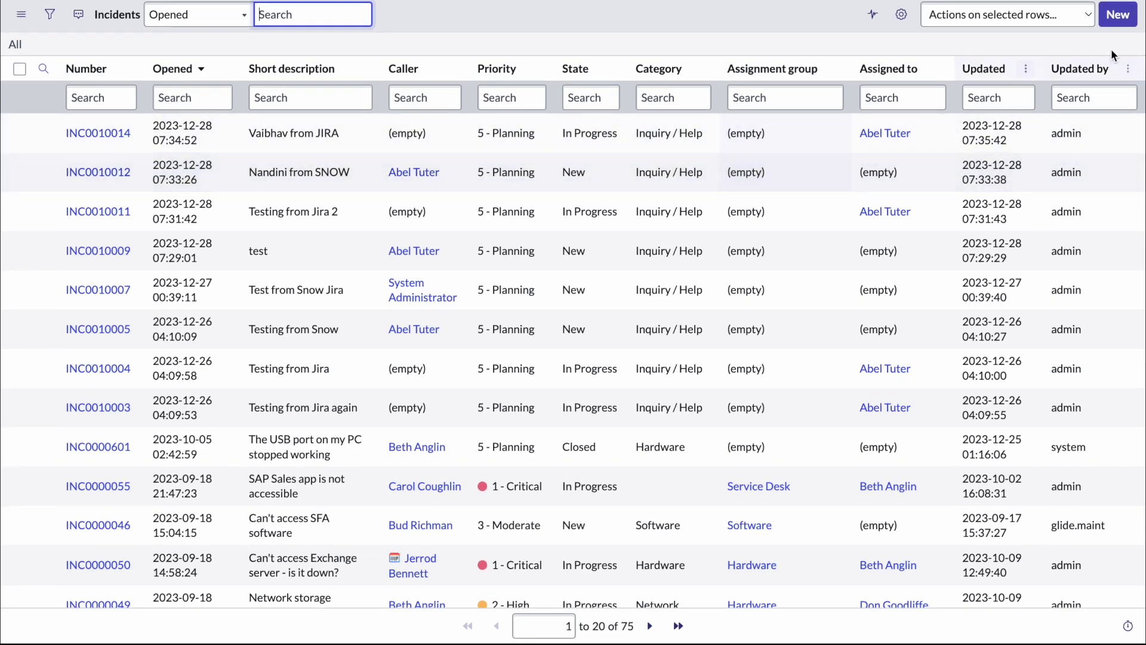
{"action": "left_click", "coordinate": [1132, 21]}
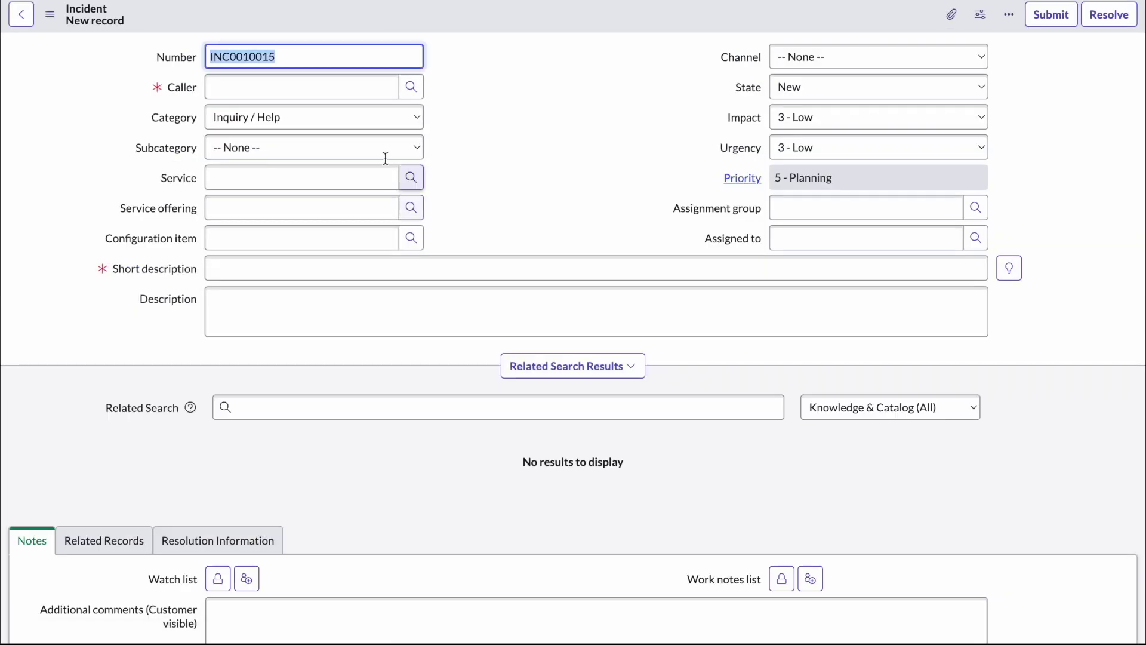
{"action": "left_click", "coordinate": [302, 90]}
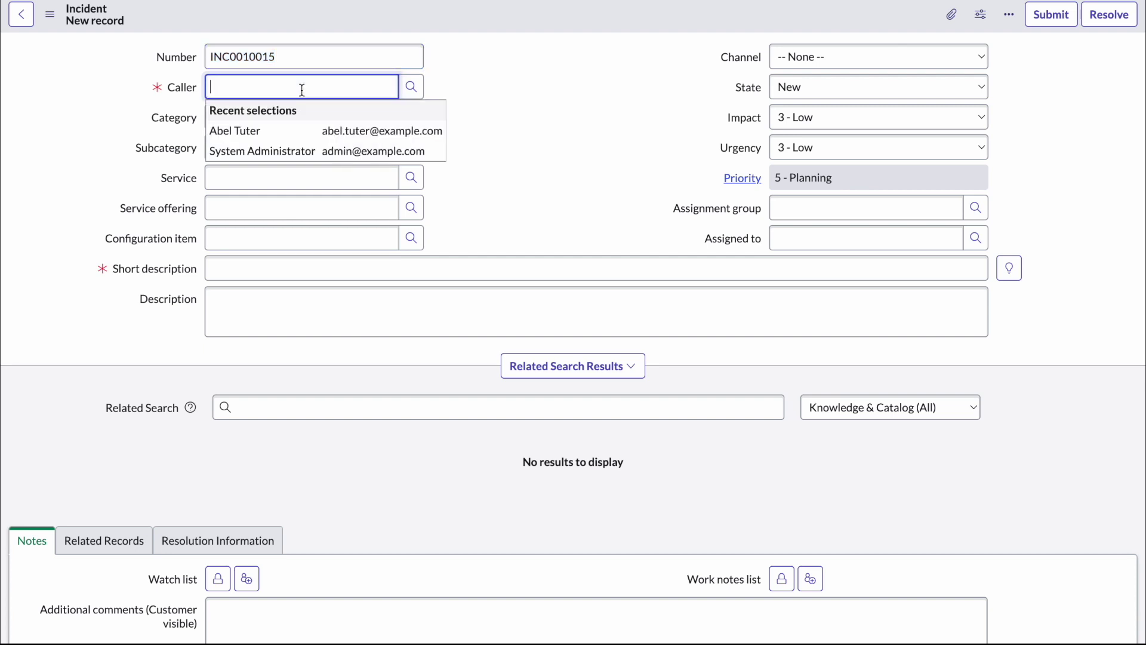
{"action": "left_click", "coordinate": [303, 132]}
{"action": "scroll", "coordinate": [303, 133], "scroll_direction": "down", "scroll_amount": 1}
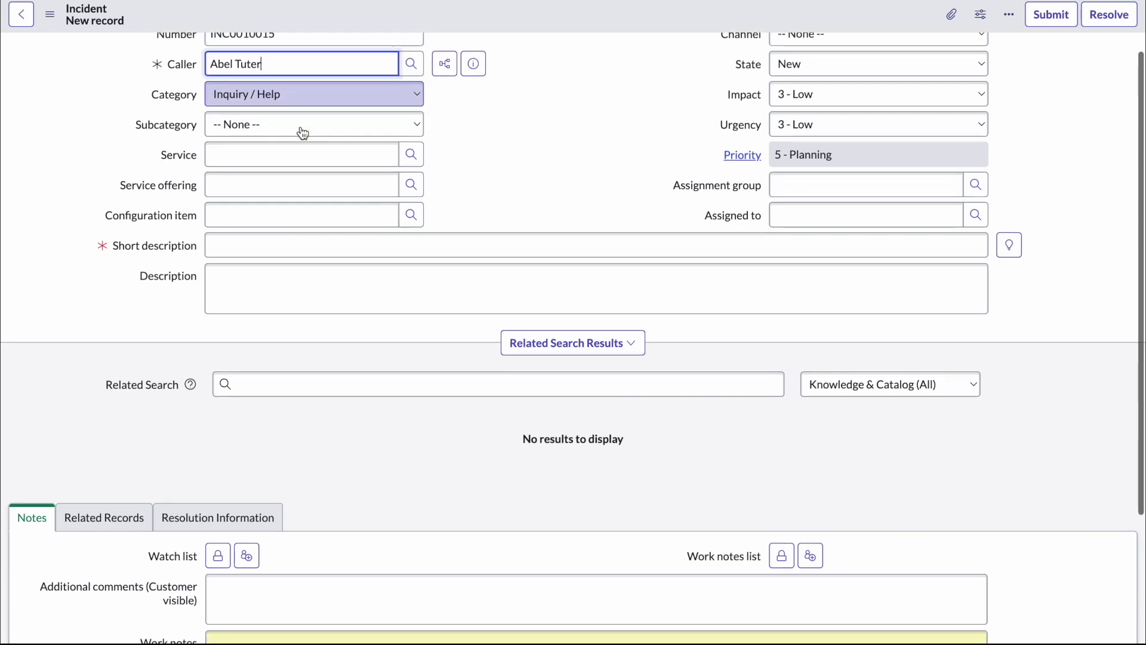
Step: Enter the short description "Incident created from ServiceNow End" and save the new incident
{"action": "left_click", "coordinate": [293, 247]}
{"action": "type", "text": "Incident created from ServiceNow End"}
{"action": "left_click", "coordinate": [269, 327]}
{"action": "scroll", "coordinate": [826, 66], "scroll_direction": "up", "scroll_amount": 1}
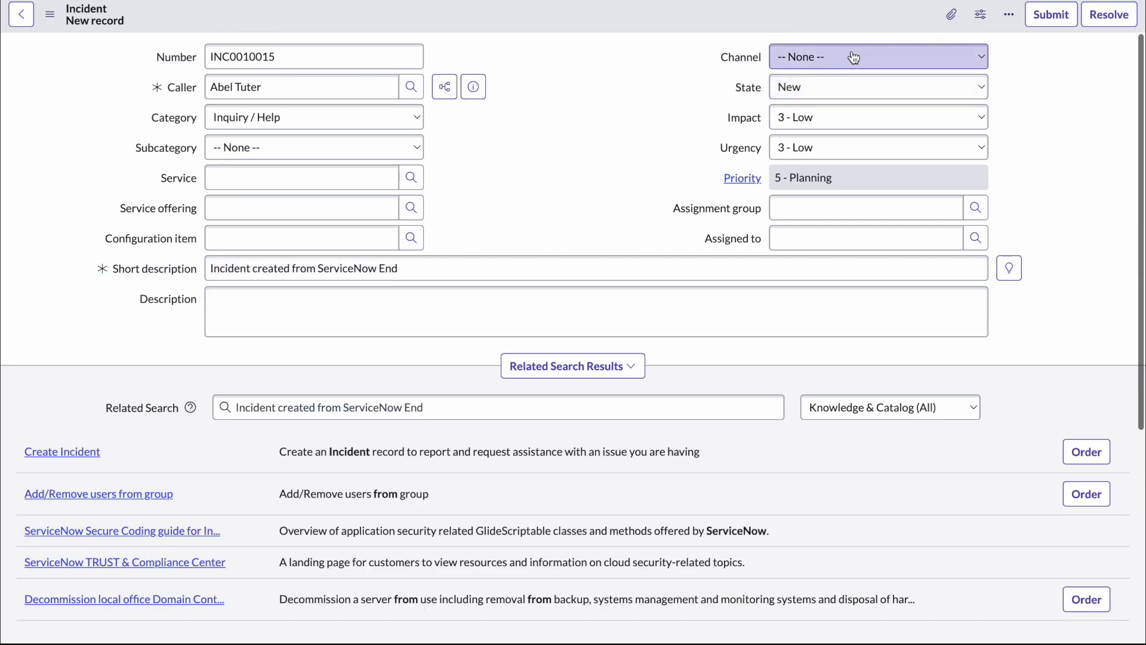
{"action": "right_click", "coordinate": [792, 16]}
{"action": "left_click", "coordinate": [819, 27]}
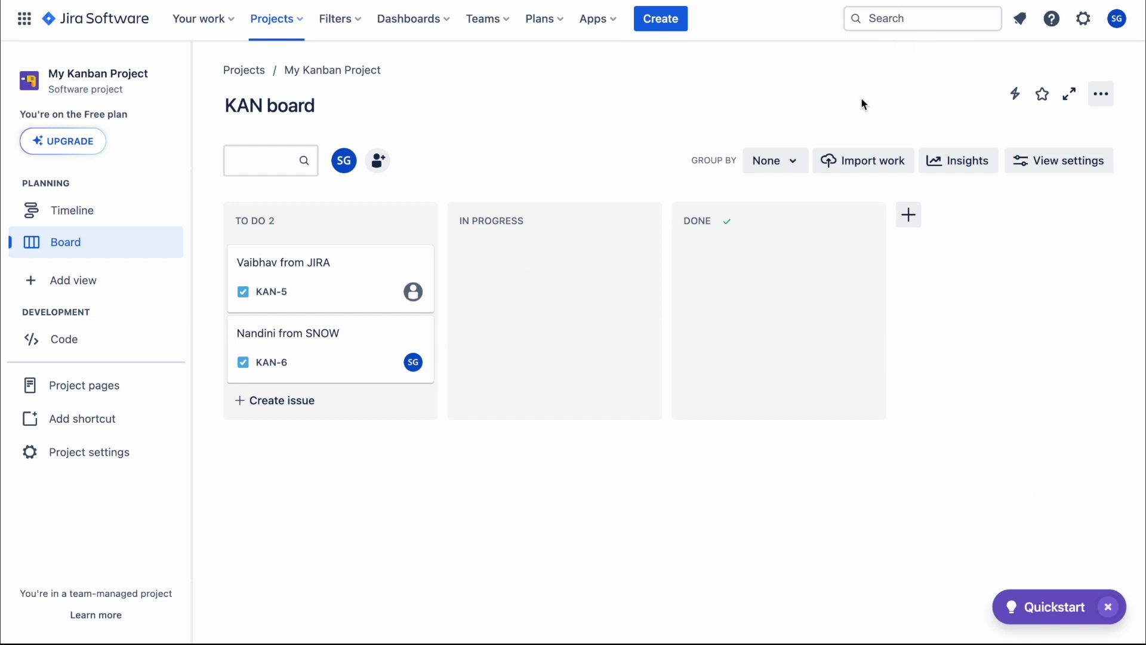
Step: Create a Jira task in My Kanban Project with status To Do and the summary "Task creation From JIRA End"
{"action": "left_click", "coordinate": [682, 27]}
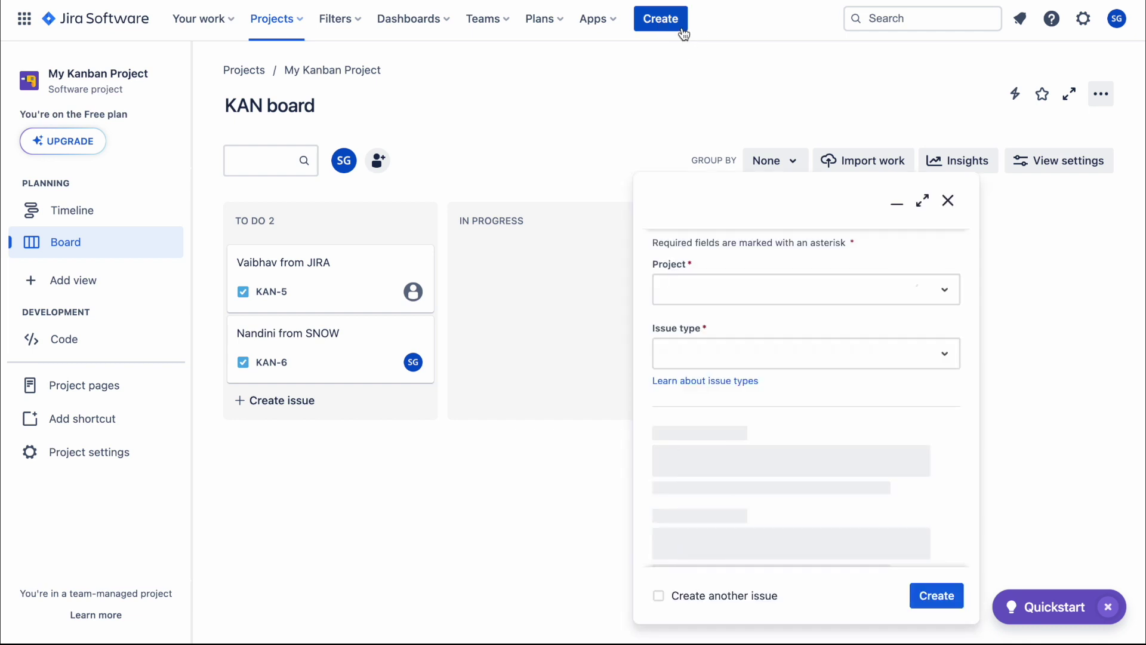
{"action": "scroll", "coordinate": [782, 313], "scroll_direction": "down", "scroll_amount": 1}
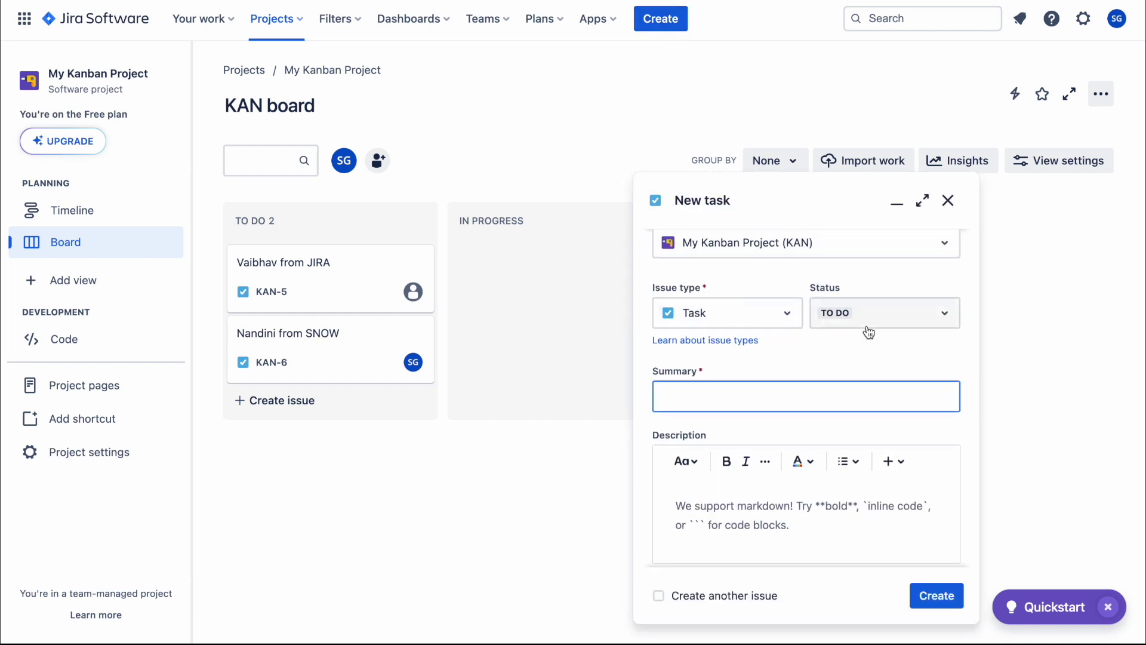
{"action": "scroll", "coordinate": [841, 338], "scroll_direction": "down", "scroll_amount": 1}
{"action": "left_click", "coordinate": [815, 344]}
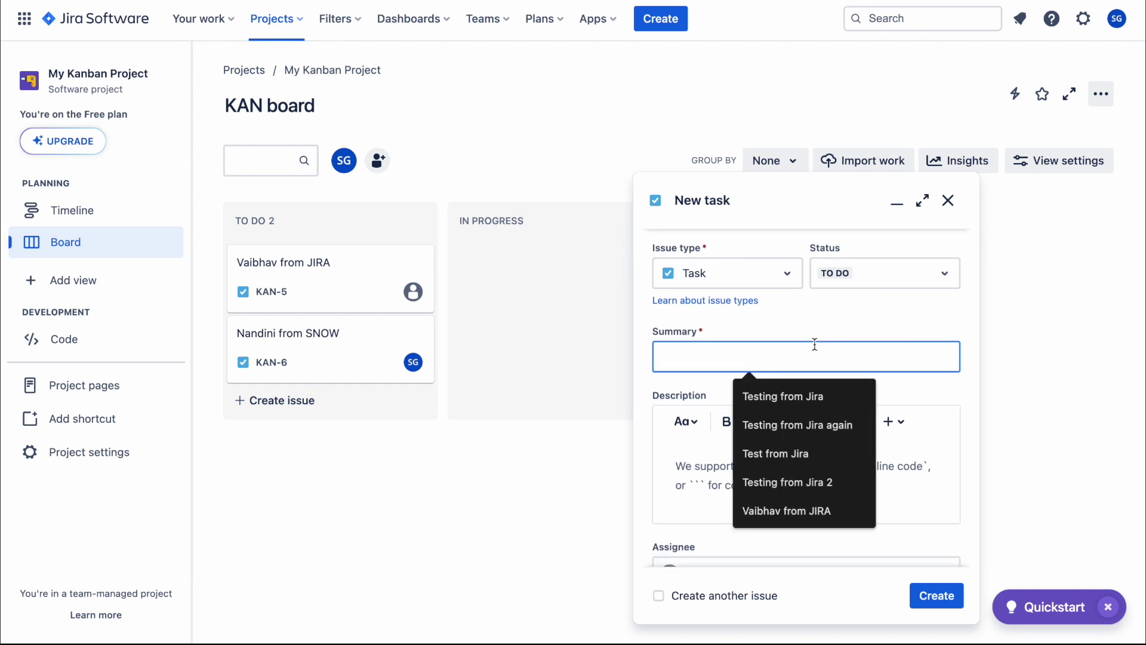
{"action": "type", "text": "Task creation From JIRA End"}
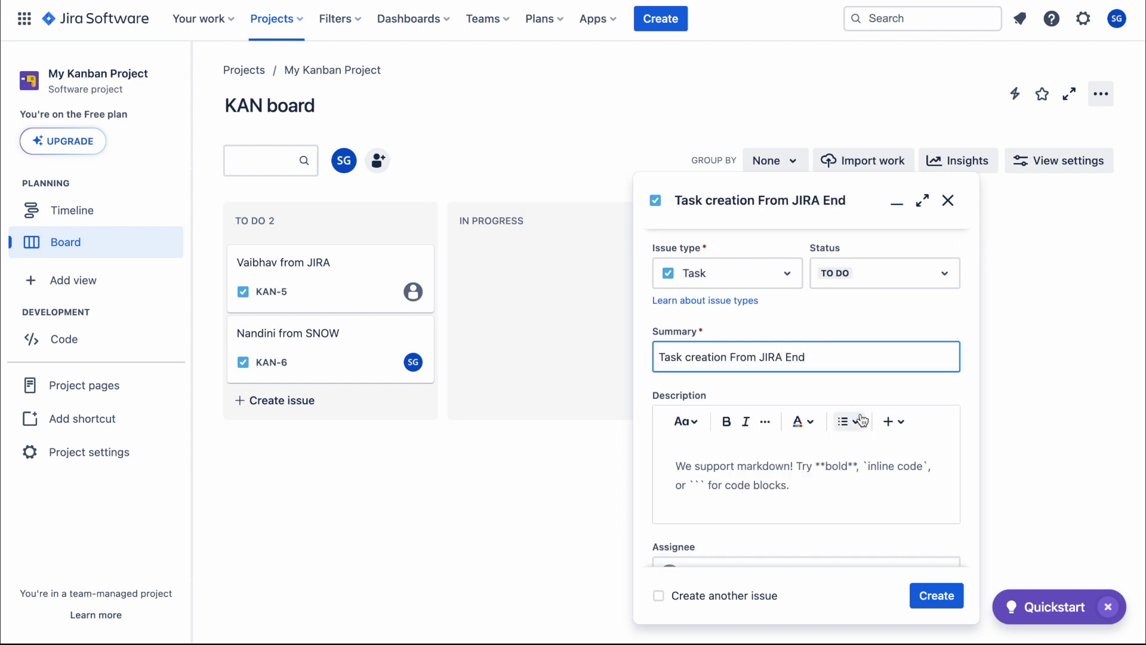
{"action": "scroll", "coordinate": [860, 418], "scroll_direction": "down", "scroll_amount": 5}
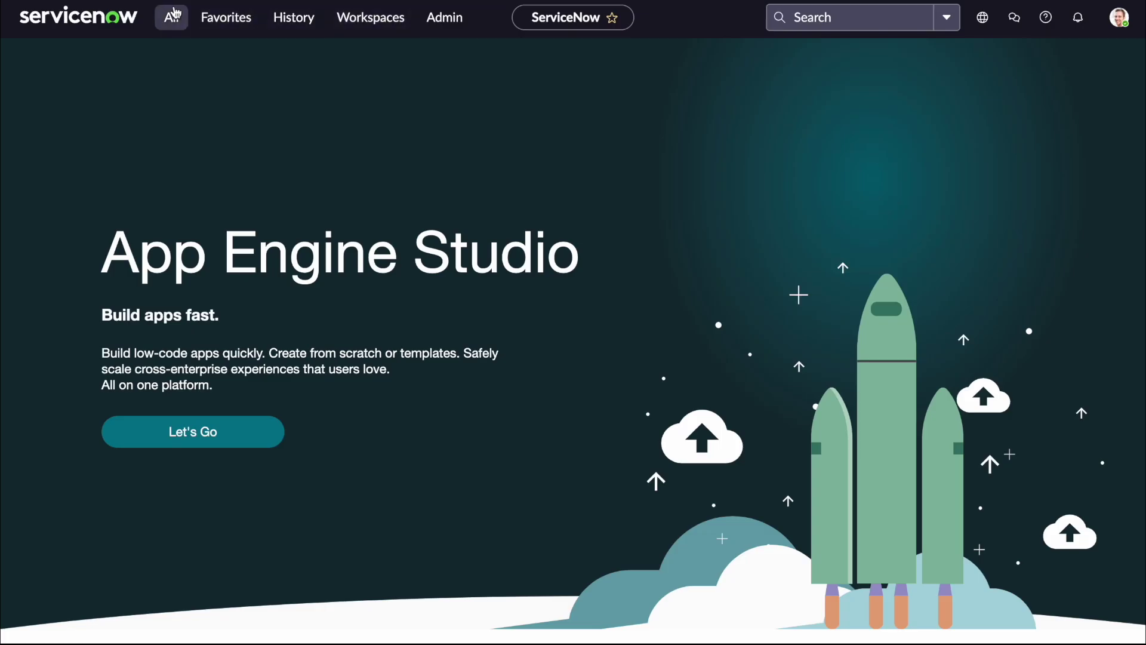
Step: Open the ServiceNow incident table with incident.LIST and examine the newest incident's short description
{"action": "left_click", "coordinate": [171, 17]}
{"action": "type", "text": "incident.LIST"}
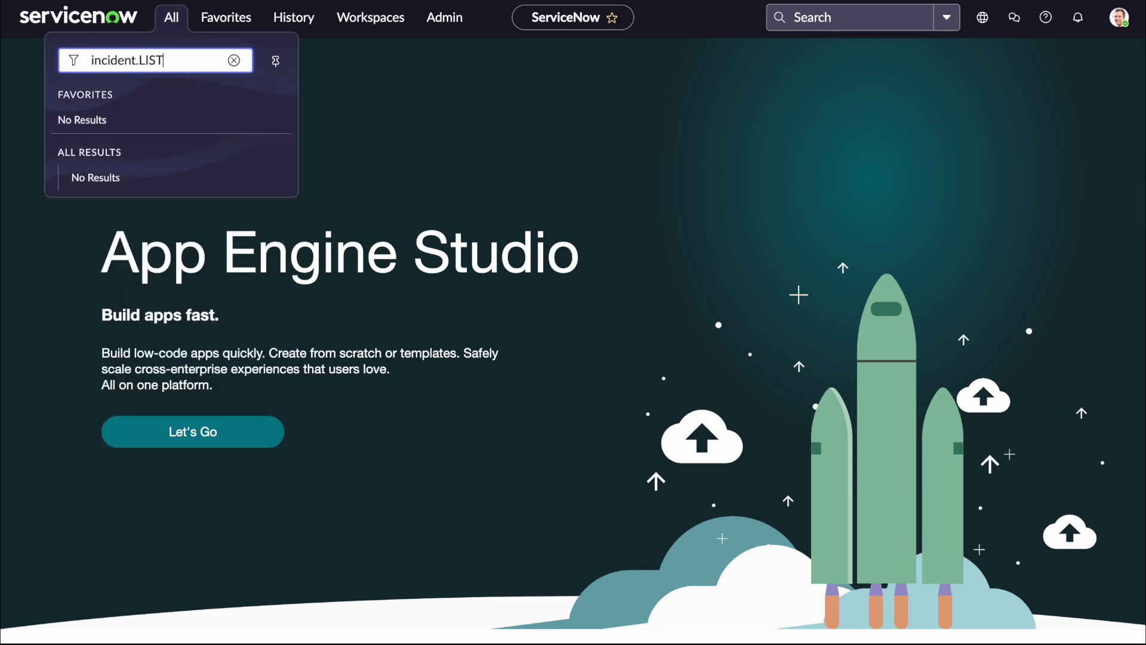
{"action": "key", "text": "Return"}
{"action": "left_click_drag", "start_coordinate": [335, 143], "coordinate": [242, 122]}
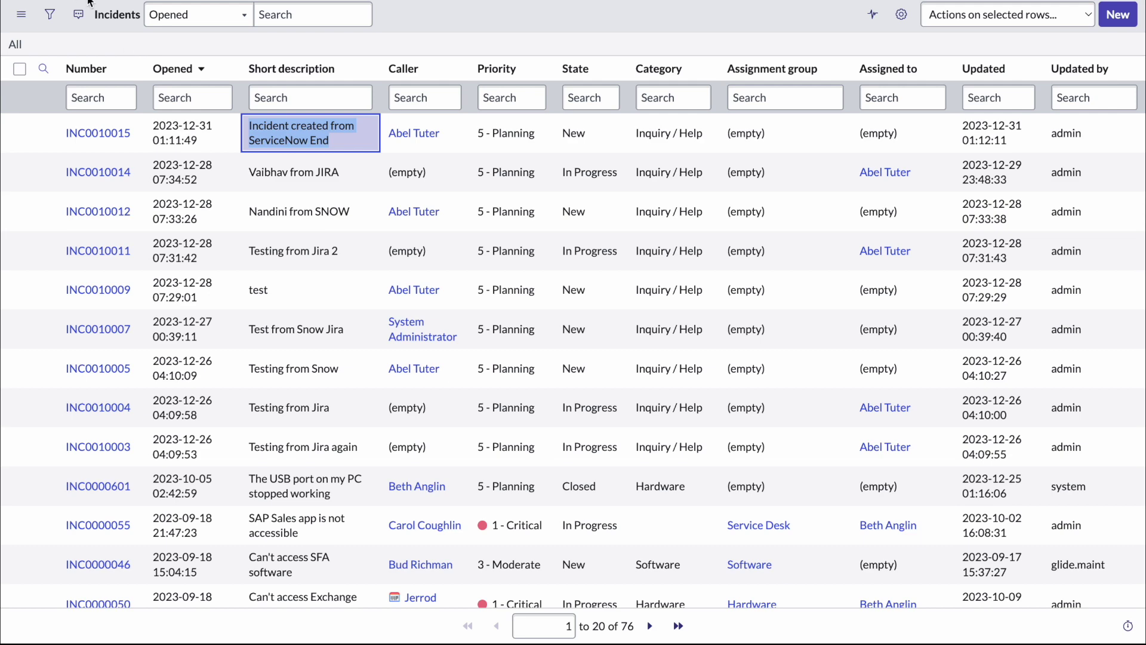
Step: Switch to Getint and open the Performed syncs report
{"action": "left_click", "coordinate": [361, 21]}
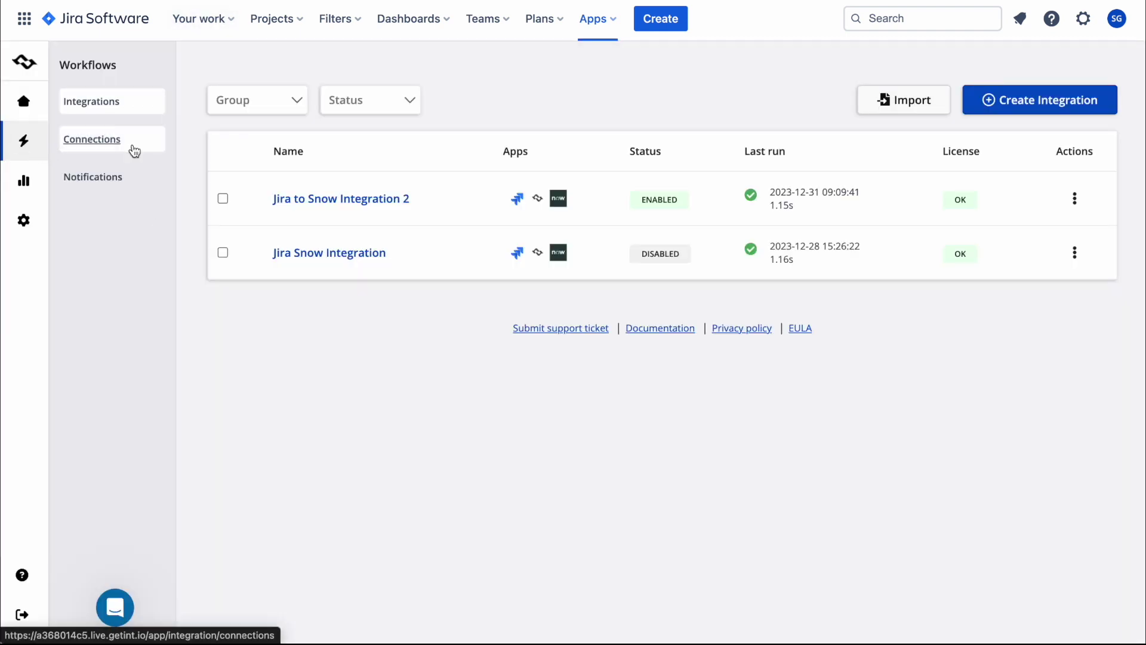
{"action": "left_click", "coordinate": [25, 183]}
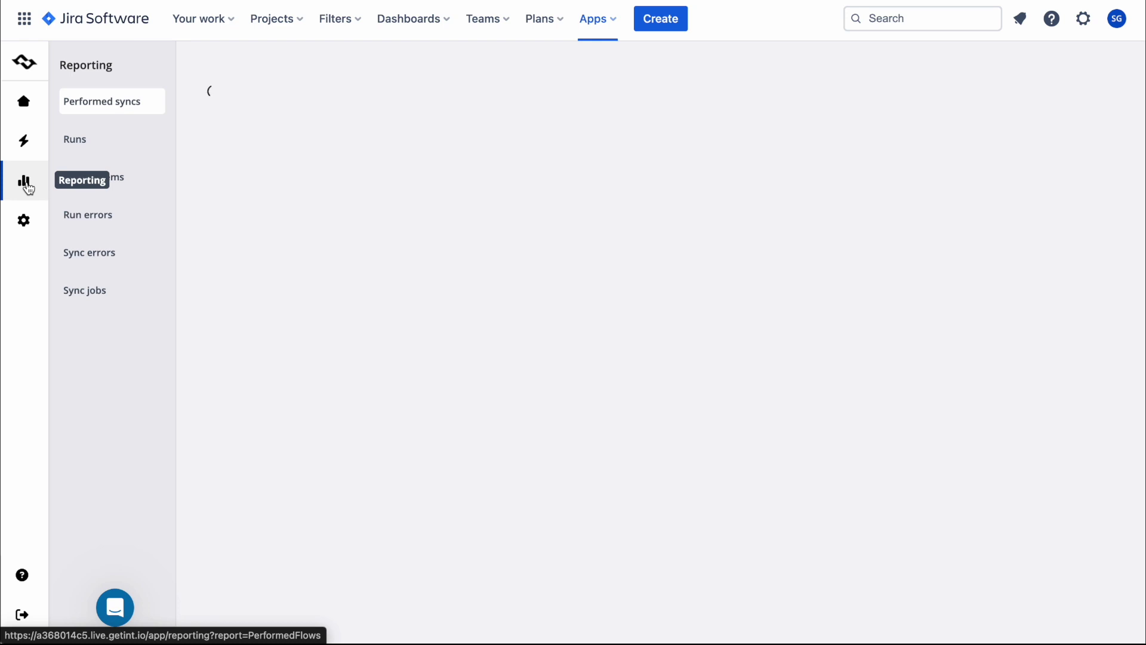
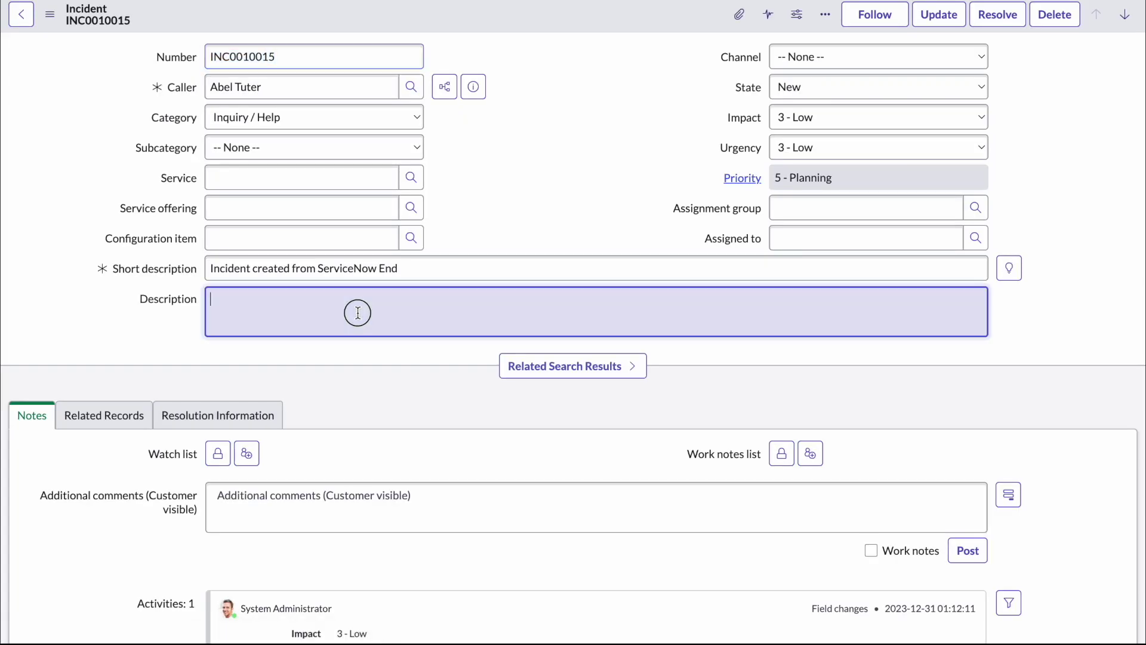
Step: Post the additional comment "Comment from ServiceNow End." on the ServiceNow incident "Incident created from ServiceNow End"
{"action": "left_click", "coordinate": [359, 313]}
{"action": "scroll", "coordinate": [360, 315], "scroll_direction": "down", "scroll_amount": 2}
{"action": "left_click", "coordinate": [363, 411]}
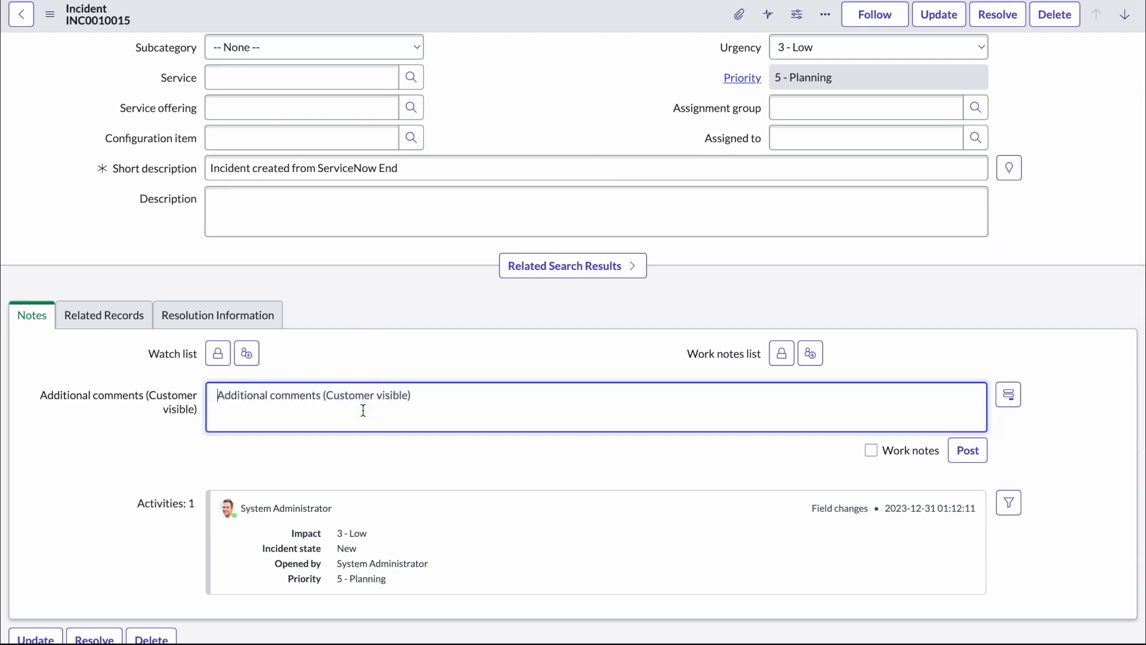
{"action": "scroll", "coordinate": [363, 411], "scroll_direction": "down", "scroll_amount": 1}
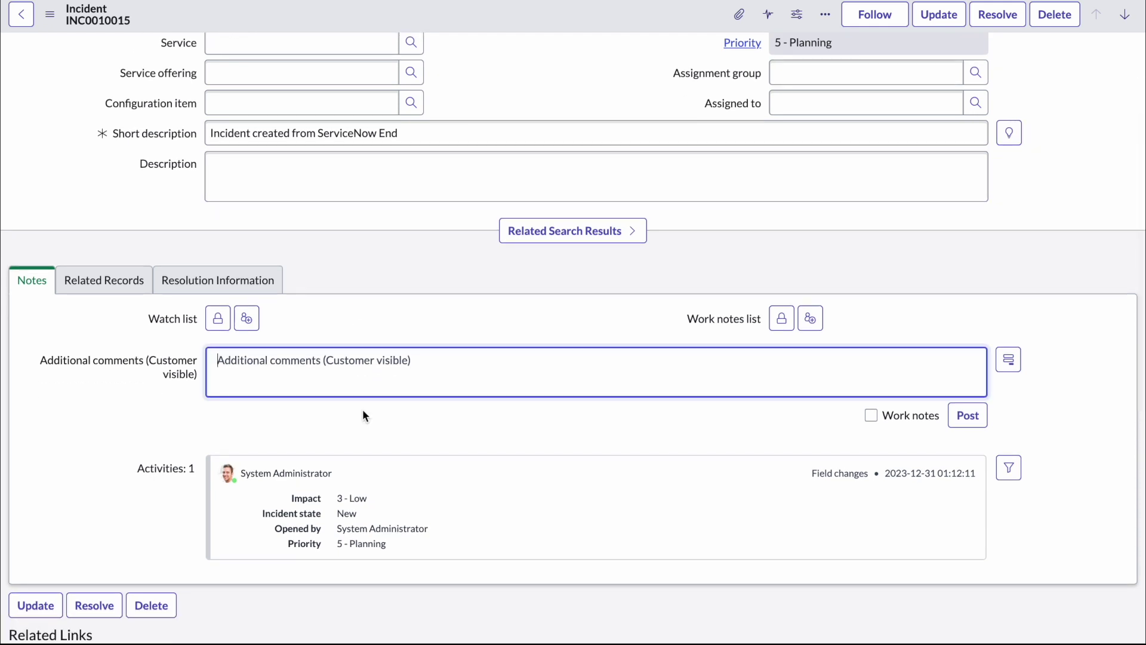
{"action": "type", "text": "Comment from ServiceNow End."}
{"action": "left_click", "coordinate": [968, 415]}
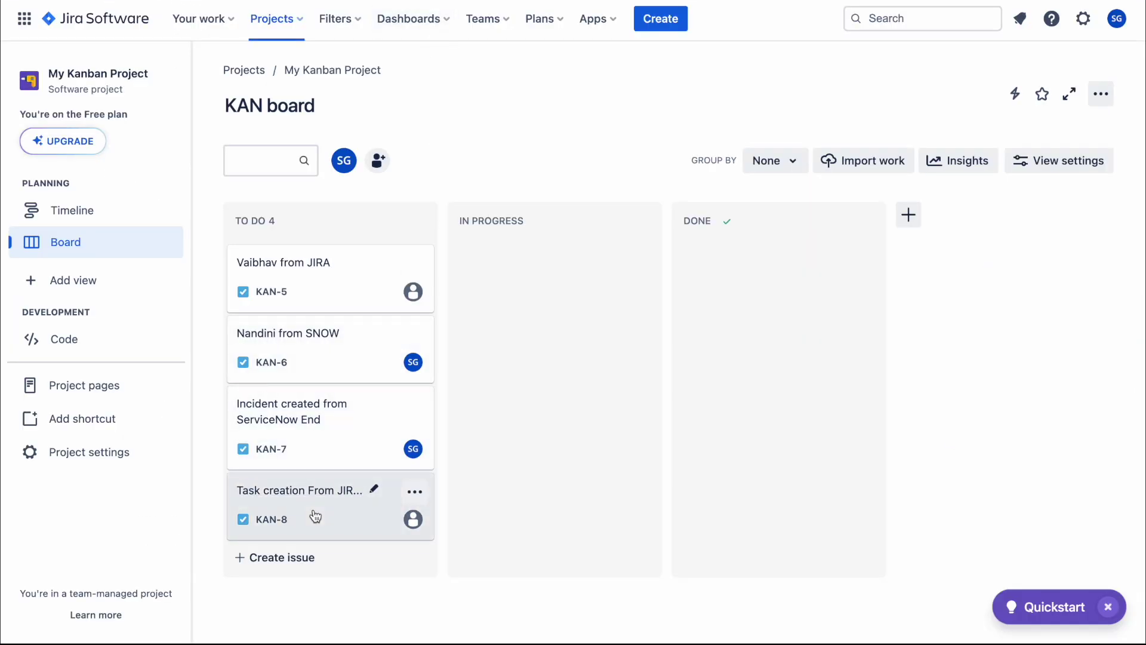
Step: Check the comments of the Jira task "Incident created from ServiceNow End" and examine the newest incident in the ServiceNow incident list
{"action": "left_click", "coordinate": [352, 430]}
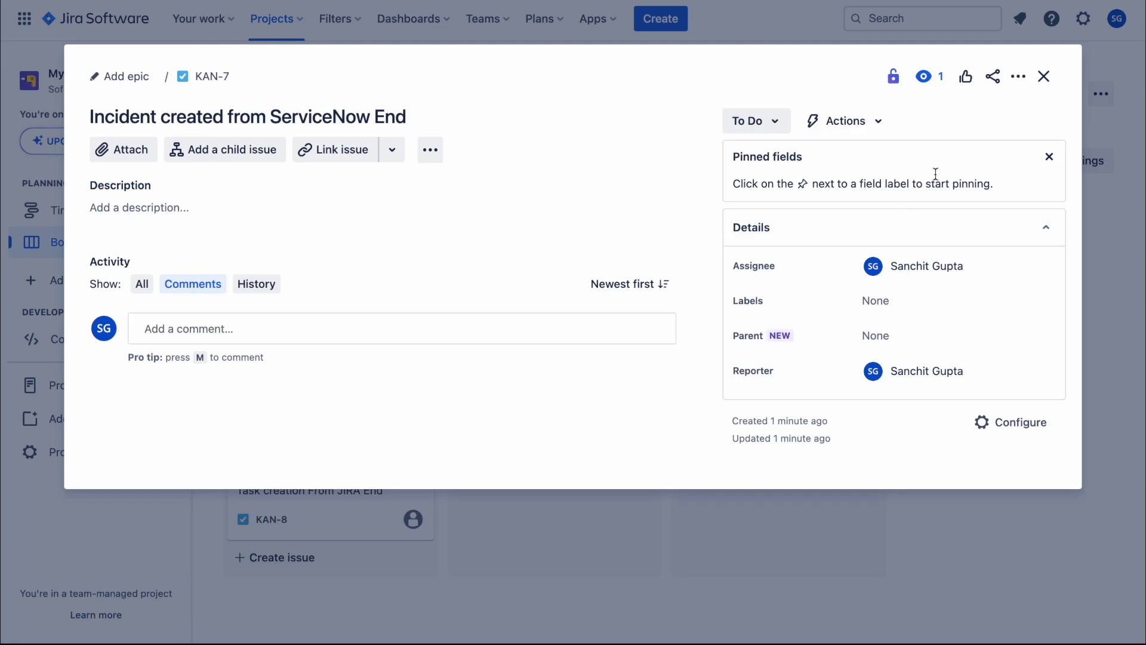
{"action": "left_click", "coordinate": [1044, 76]}
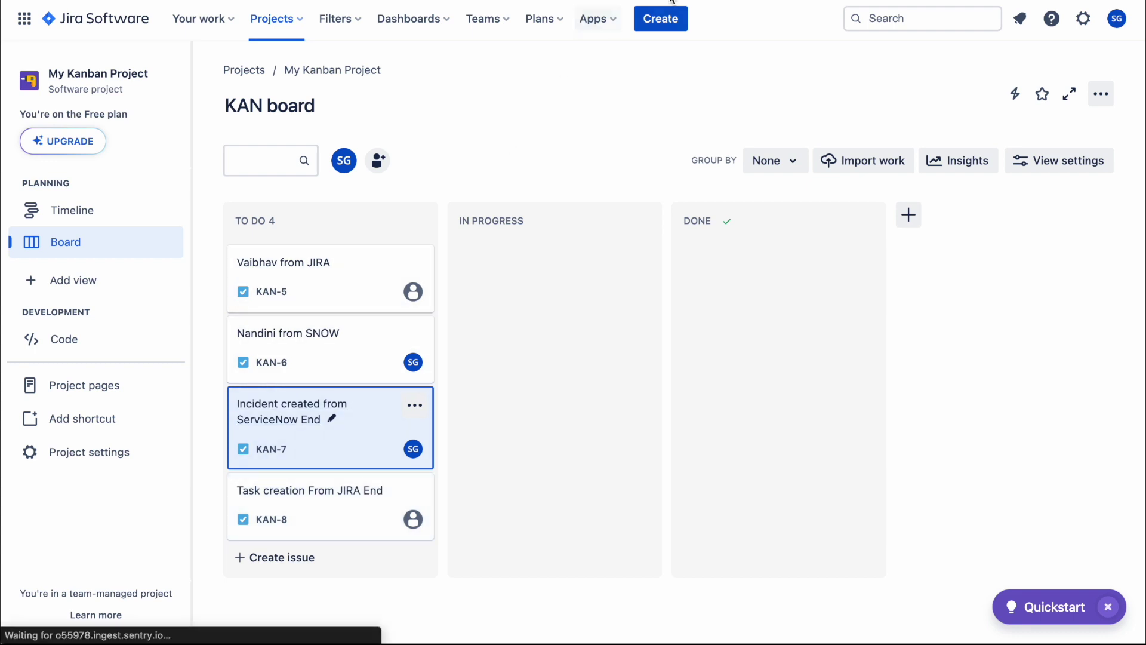
{"action": "left_click", "coordinate": [96, 0]}
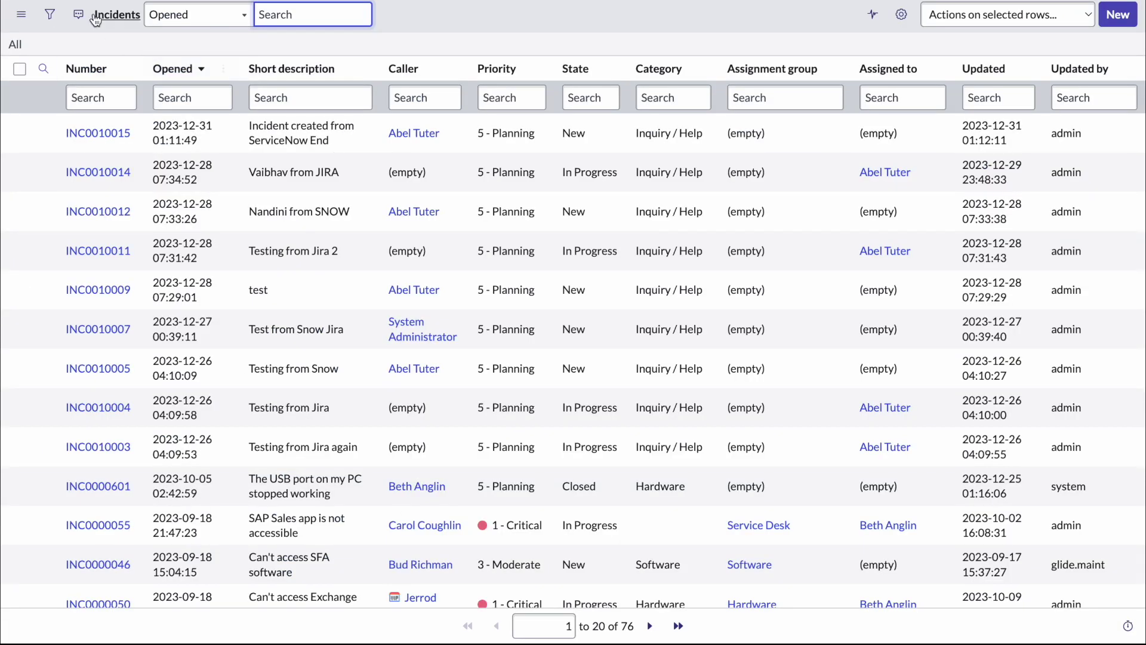
{"action": "left_click_drag", "start_coordinate": [267, 154], "coordinate": [245, 123]}
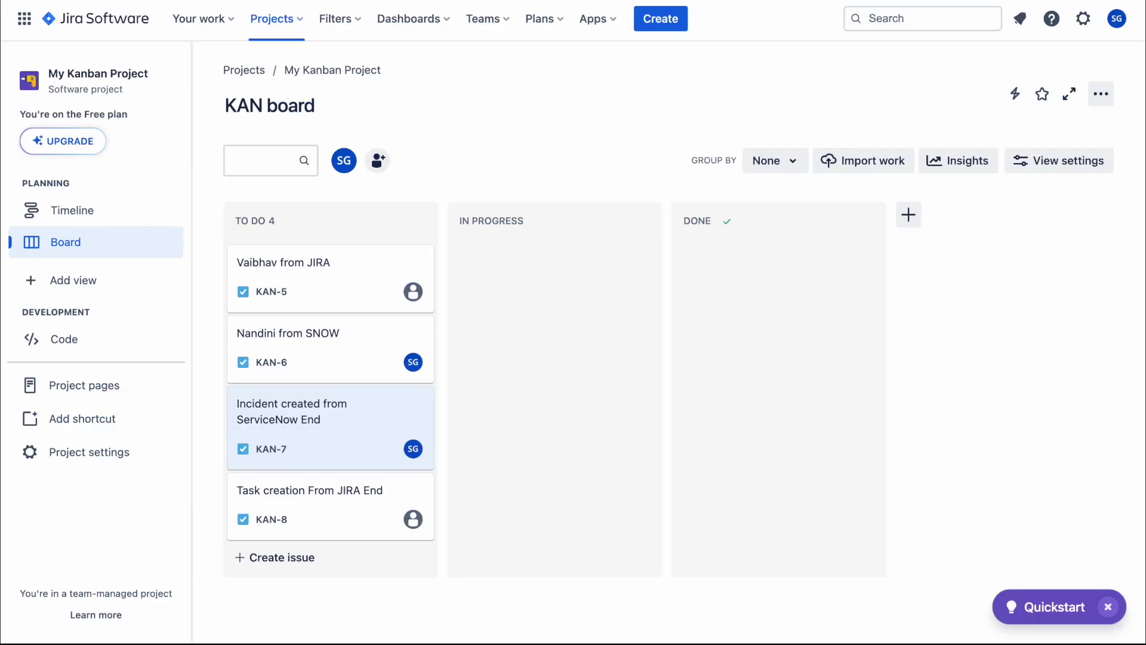
Step: Switch to the ServiceNow incident "Incident created from ServiceNow End" and review the additional comment in its activities
{"action": "left_click", "coordinate": [338, 464]}
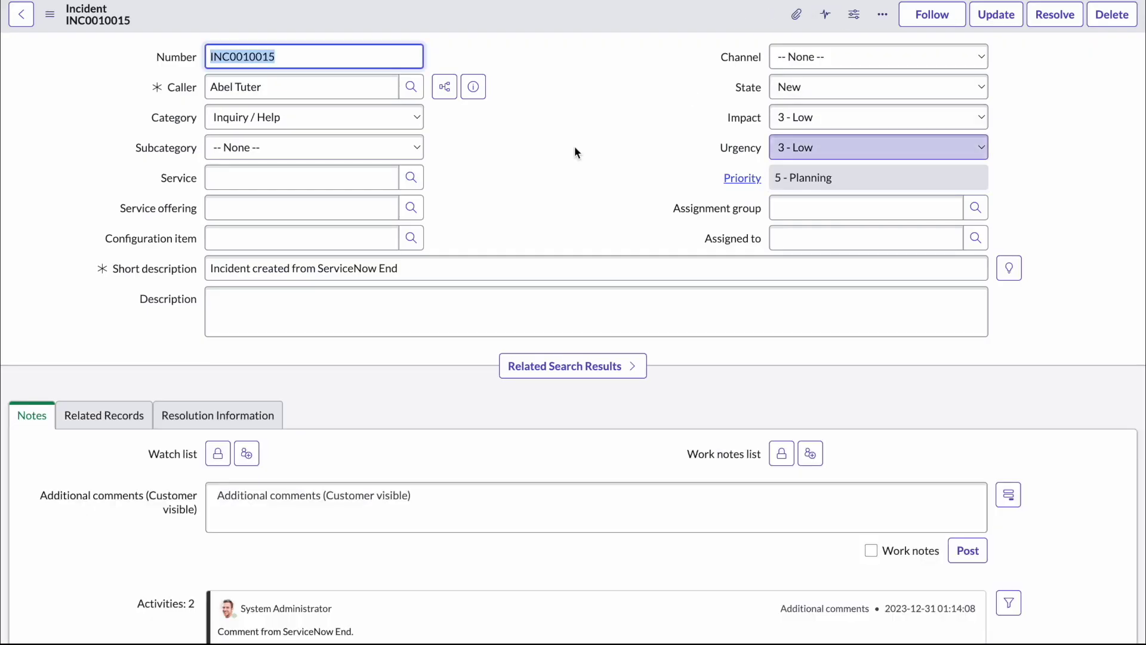
{"action": "scroll", "coordinate": [574, 146], "scroll_direction": "down", "scroll_amount": 2}
{"action": "scroll", "coordinate": [574, 146], "scroll_direction": "down", "scroll_amount": 2}
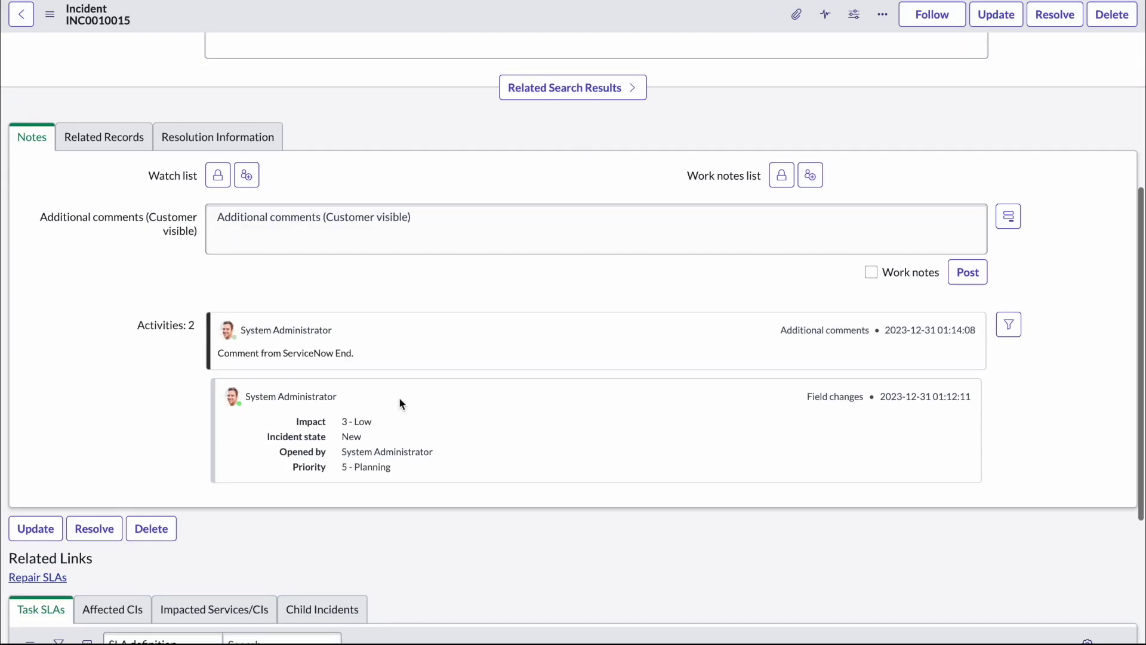
{"action": "left_click_drag", "start_coordinate": [256, 358], "coordinate": [189, 363]}
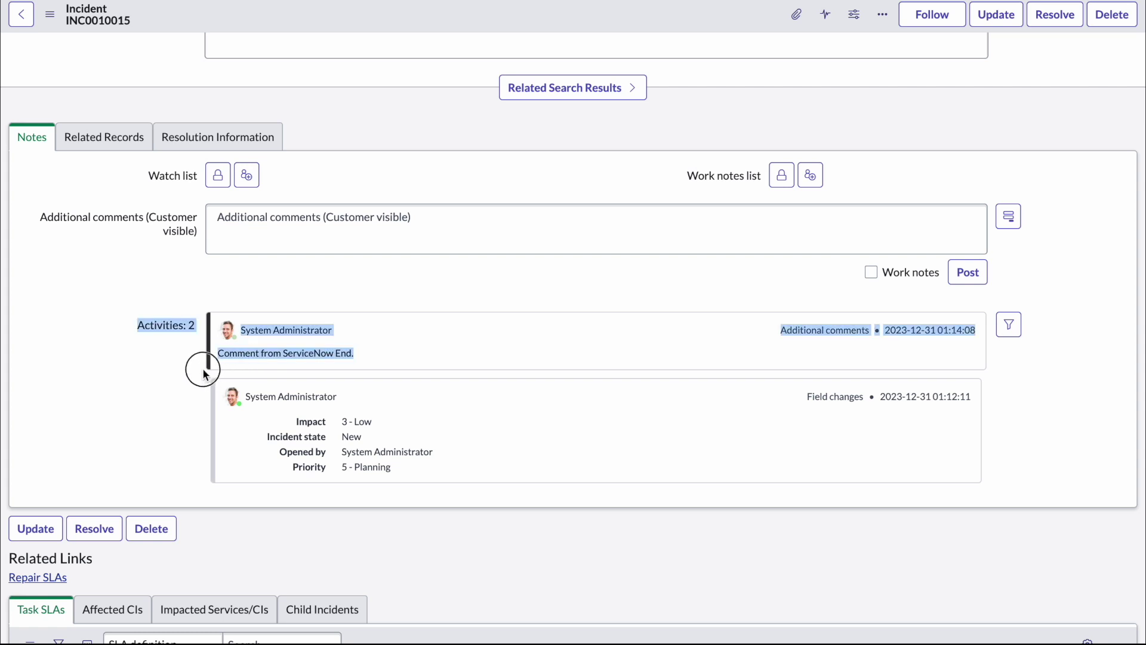
{"action": "left_click", "coordinate": [205, 367]}
{"action": "scroll", "coordinate": [205, 367], "scroll_direction": "up", "scroll_amount": 4}
{"action": "left_click", "coordinate": [363, 263]}
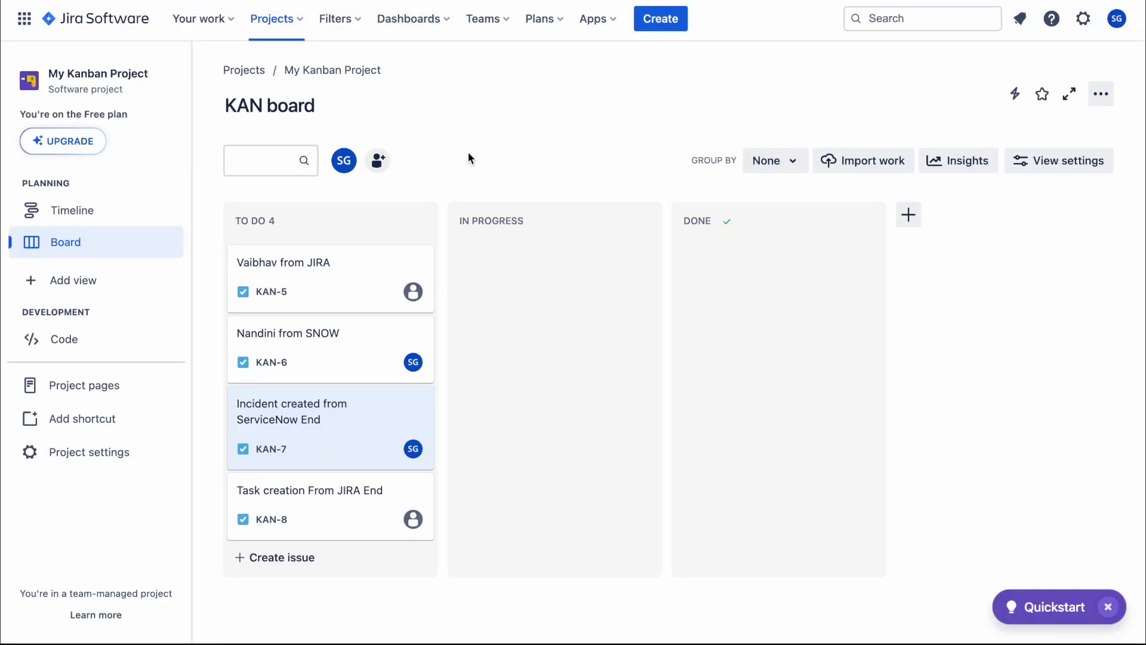
Step: Open the Jira task "Incident created from ServiceNow End", examine its comment's text, author and source identifiers, and close the task
{"action": "left_click", "coordinate": [373, 435]}
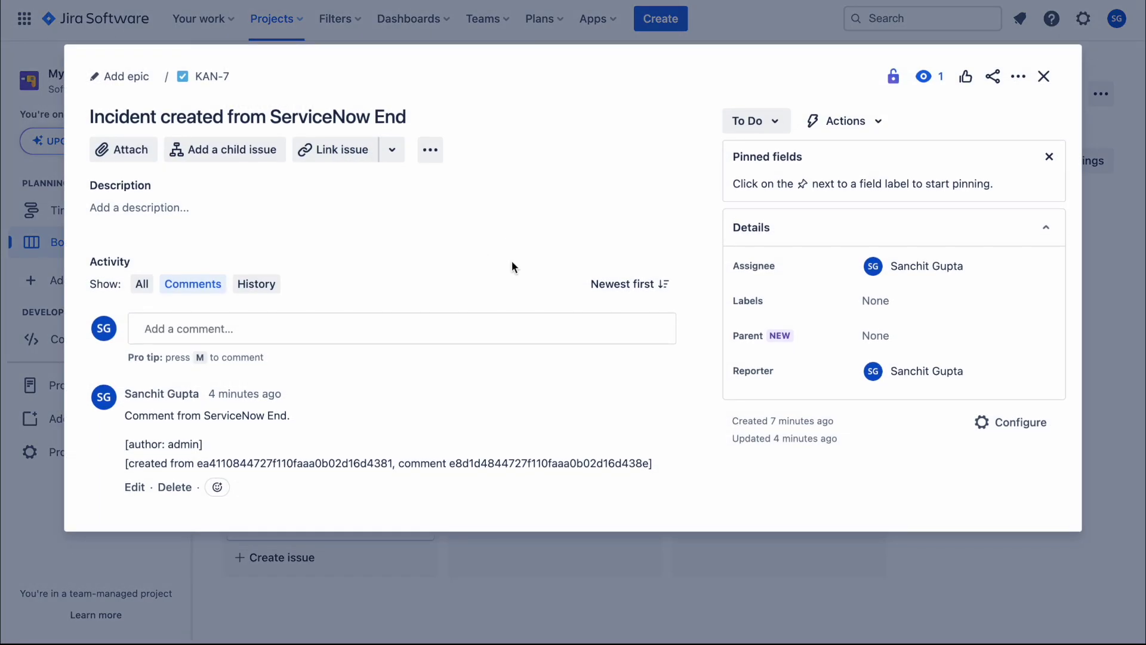
{"action": "left_click_drag", "start_coordinate": [122, 415], "coordinate": [312, 423]}
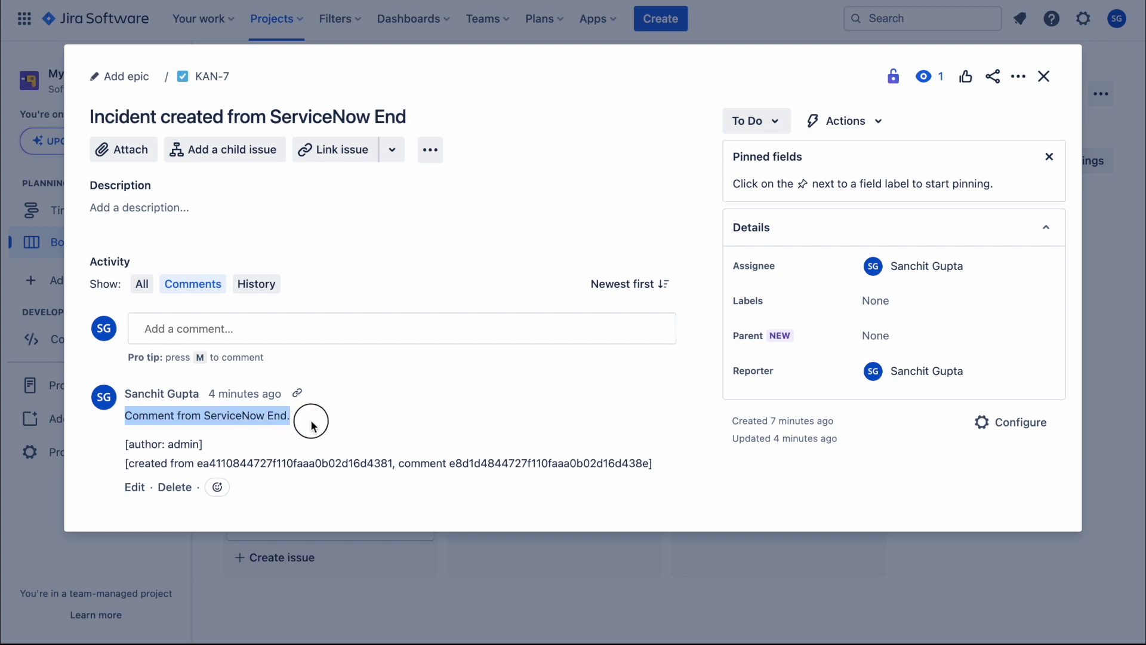
{"action": "double_click", "coordinate": [179, 445]}
{"action": "double_click", "coordinate": [239, 463]}
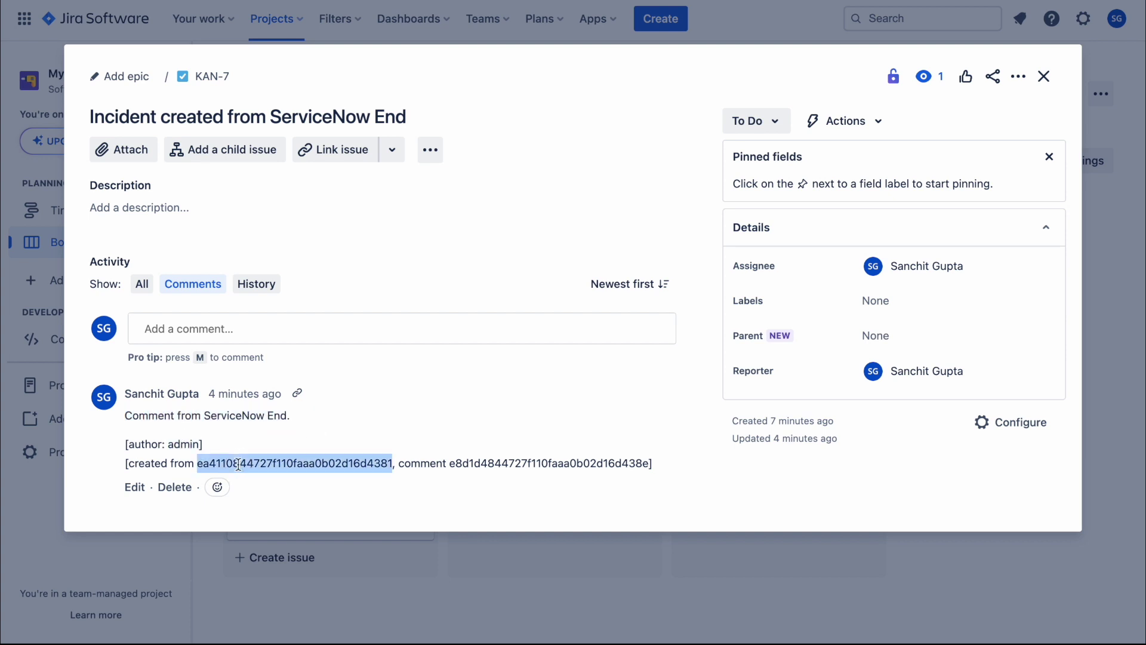
{"action": "double_click", "coordinate": [525, 464]}
{"action": "left_click", "coordinate": [531, 463]}
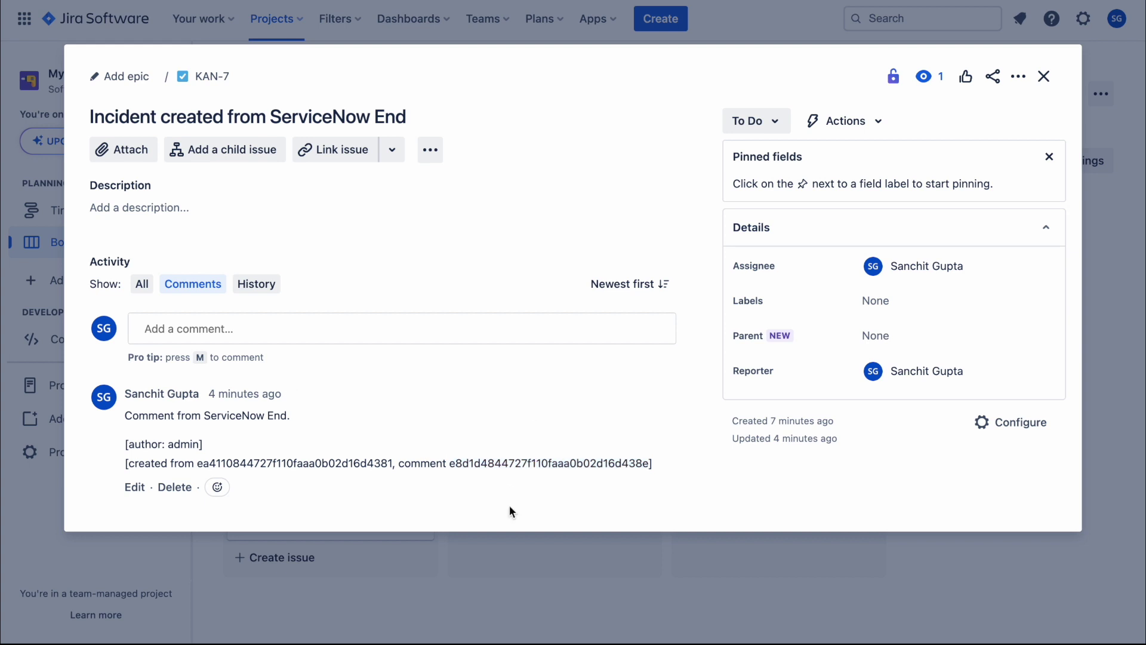
{"action": "left_click", "coordinate": [1042, 77]}
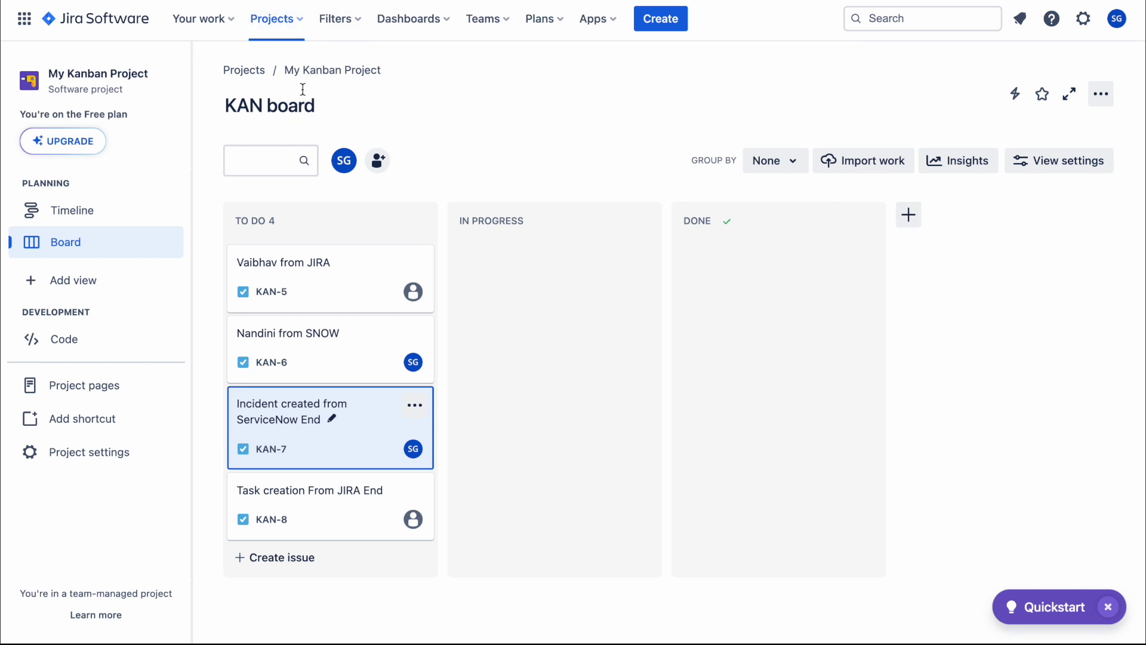